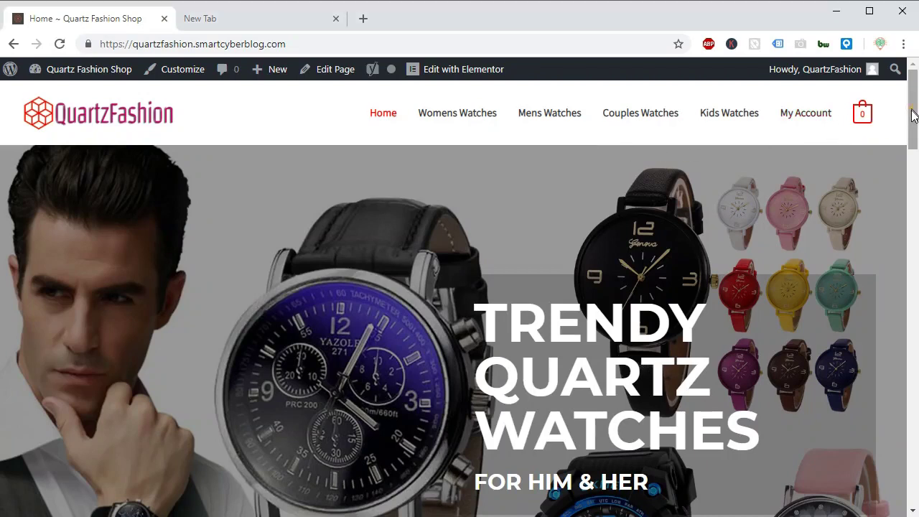
Open the WordPress admin dashboard, then go back to the Quartz Fashion Shop homepage
{"action": "mouse_move", "coordinate": [912, 111]}
{"action": "left_mouse_down"}
{"action": "mouse_move", "coordinate": [914, 146]}
{"action": "mouse_move", "coordinate": [889, 195]}
{"action": "mouse_move", "coordinate": [886, 323]}
{"action": "mouse_move", "coordinate": [910, 403]}
{"action": "mouse_move", "coordinate": [908, 472]}
{"action": "mouse_move", "coordinate": [916, 104]}
{"action": "left_mouse_up"}
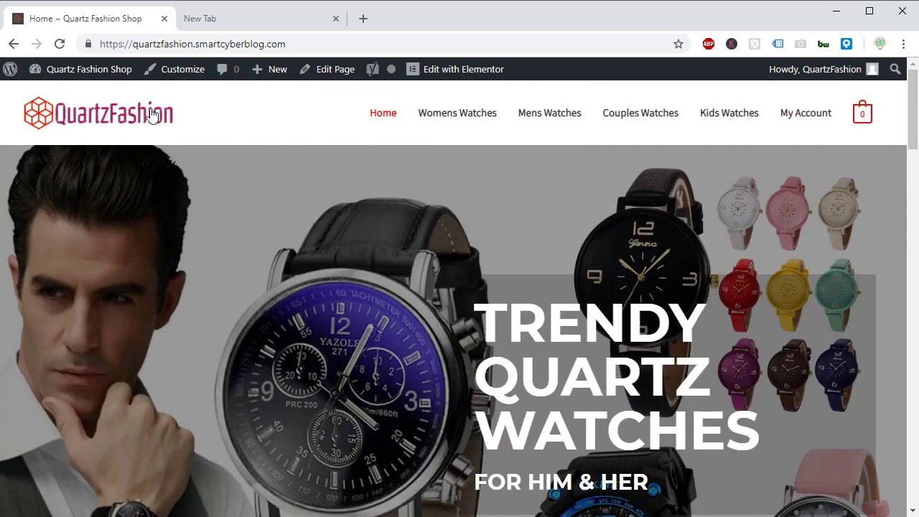
{"action": "mouse_move", "coordinate": [77, 79]}
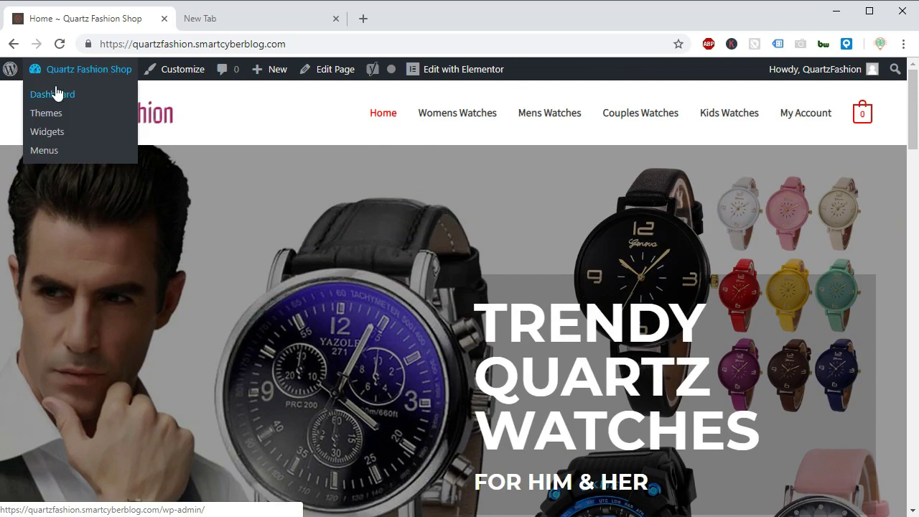
{"action": "left_click", "coordinate": [56, 95]}
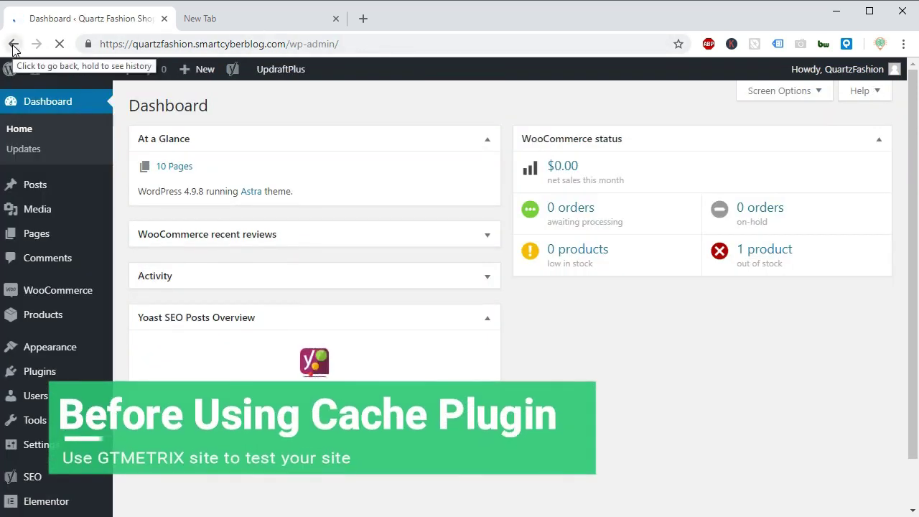
{"action": "left_click", "coordinate": [13, 45]}
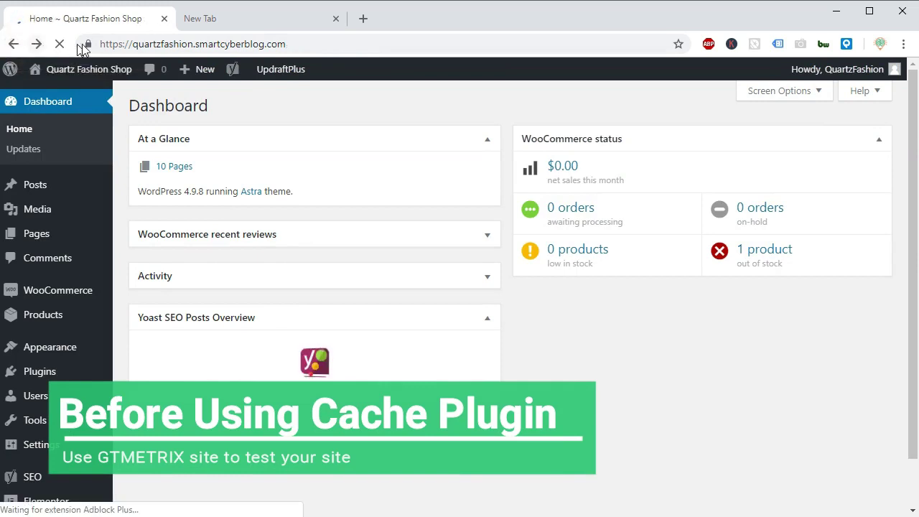
Copy the shop homepage URL from the address bar and move to the blank new tab
{"action": "left_click", "coordinate": [258, 44]}
{"action": "right_click", "coordinate": [259, 44]}
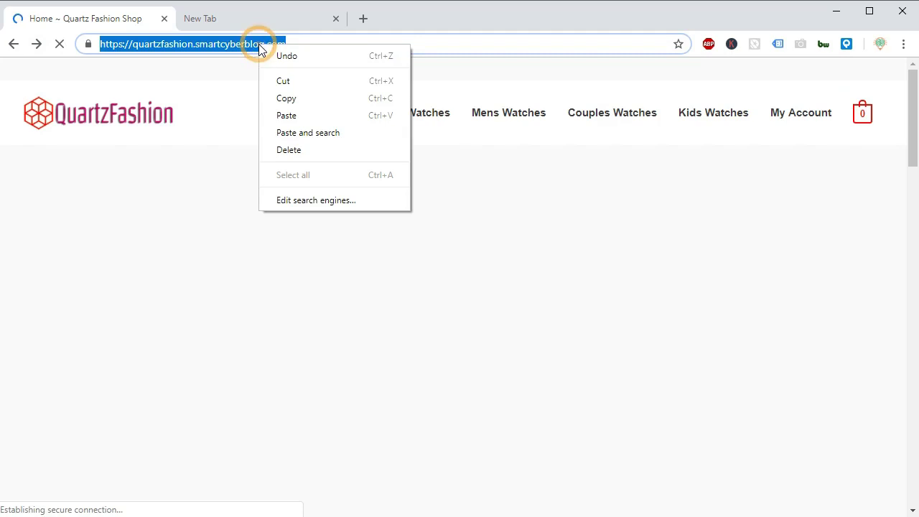
{"action": "left_click", "coordinate": [265, 97]}
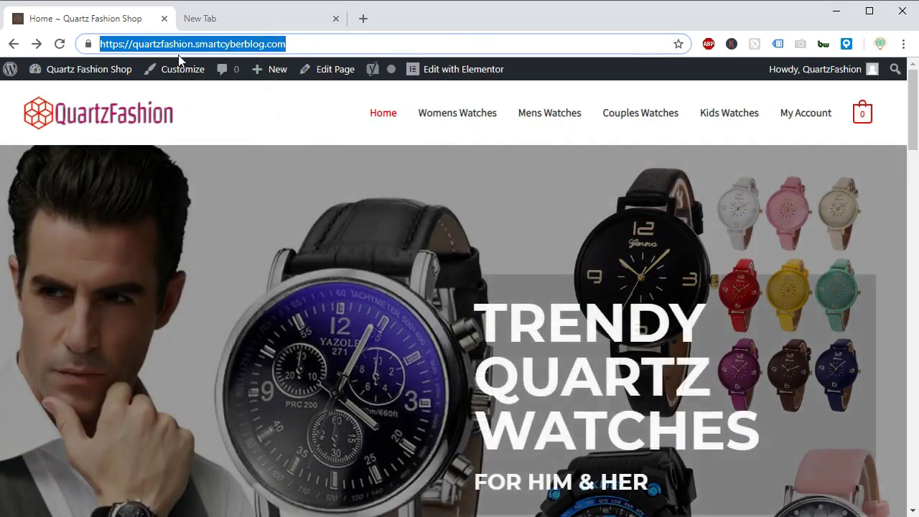
{"action": "left_click", "coordinate": [208, 20]}
Open gtmetrix.com, paste the shop homepage URL and start the Analyze run
{"action": "left_click", "coordinate": [214, 46]}
{"action": "type", "text": "gtmetrix.com"}
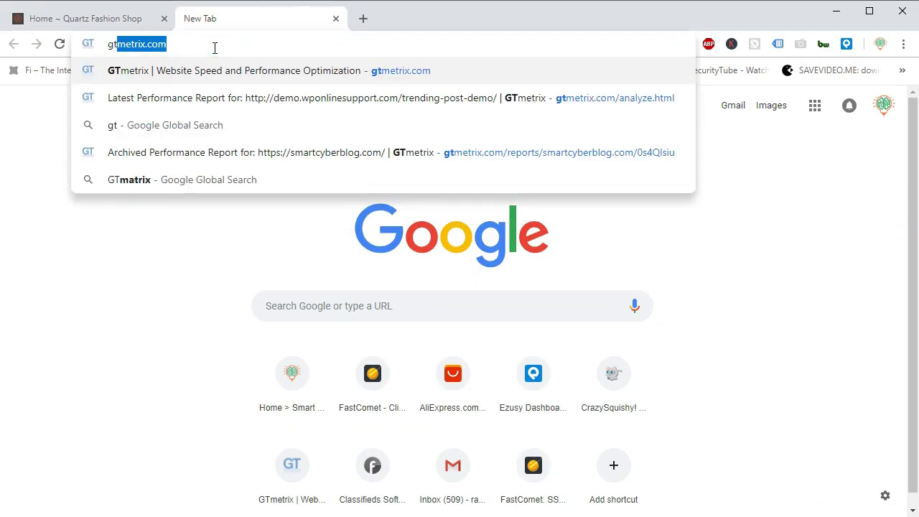
{"action": "key", "text": "Return"}
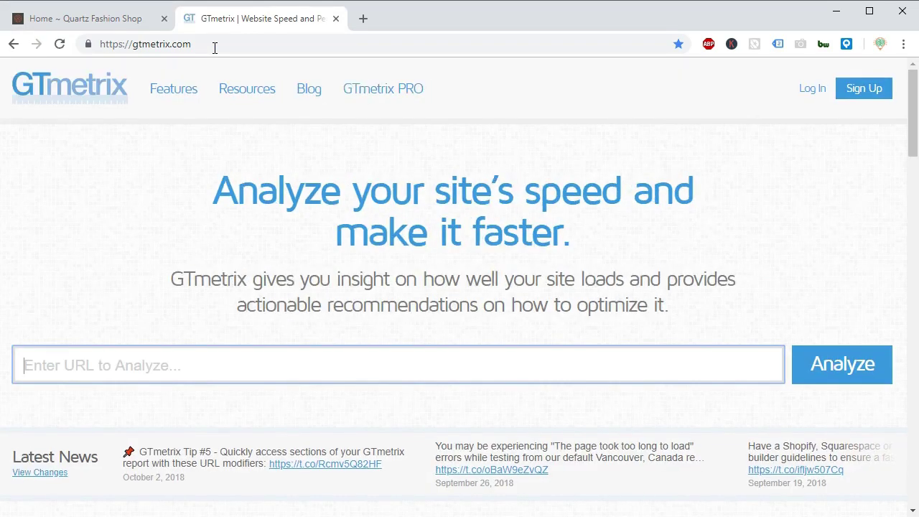
{"action": "key", "text": "ctrl+v"}
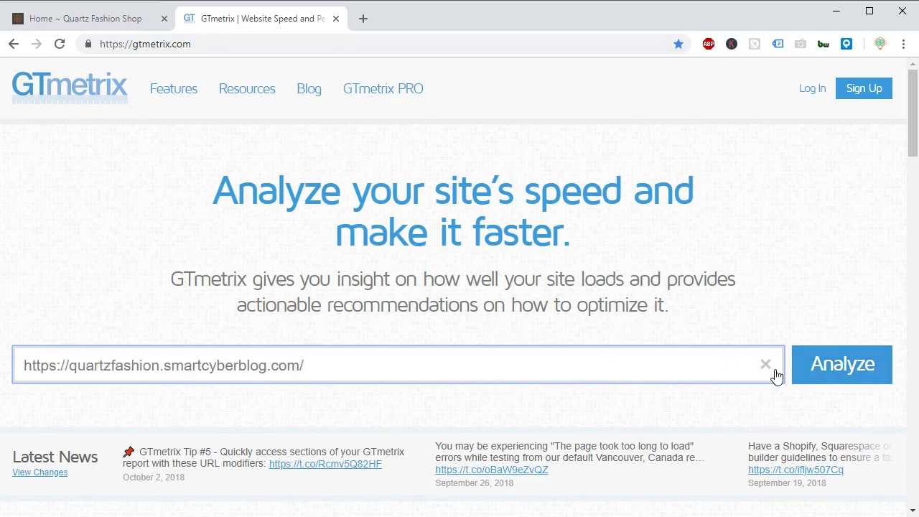
{"action": "left_click", "coordinate": [823, 379]}
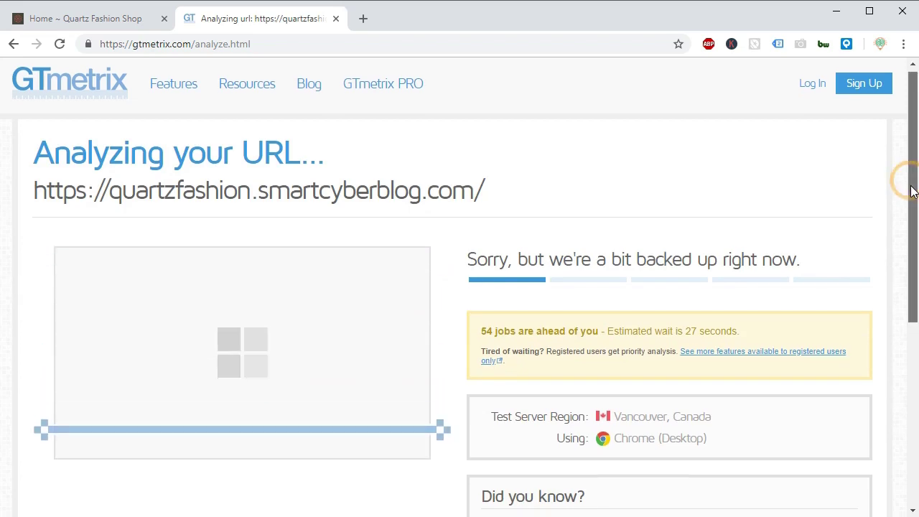
{"action": "left_click_drag", "start_coordinate": [913, 179], "coordinate": [913, 215]}
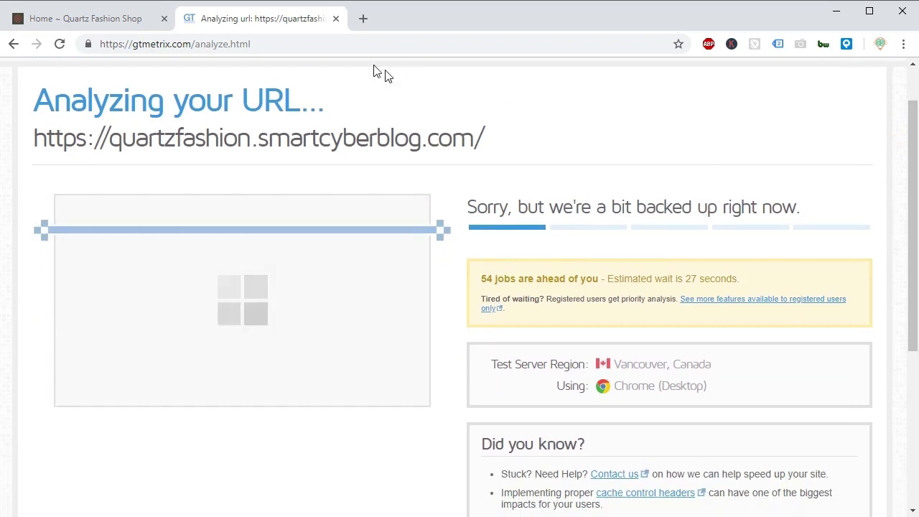
In a new tab, search Google for 'pingdom tools' and open the Pingdom Tools site
{"action": "left_click", "coordinate": [366, 21]}
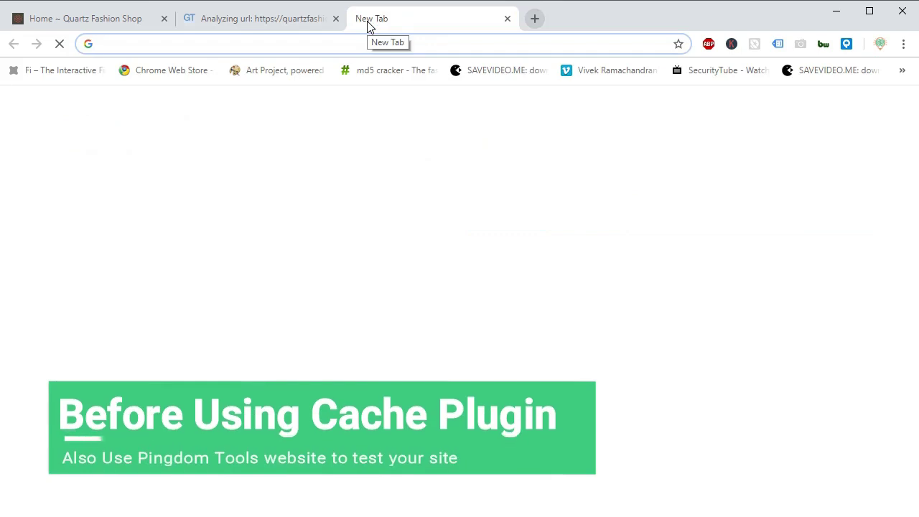
{"action": "type", "text": "ping"}
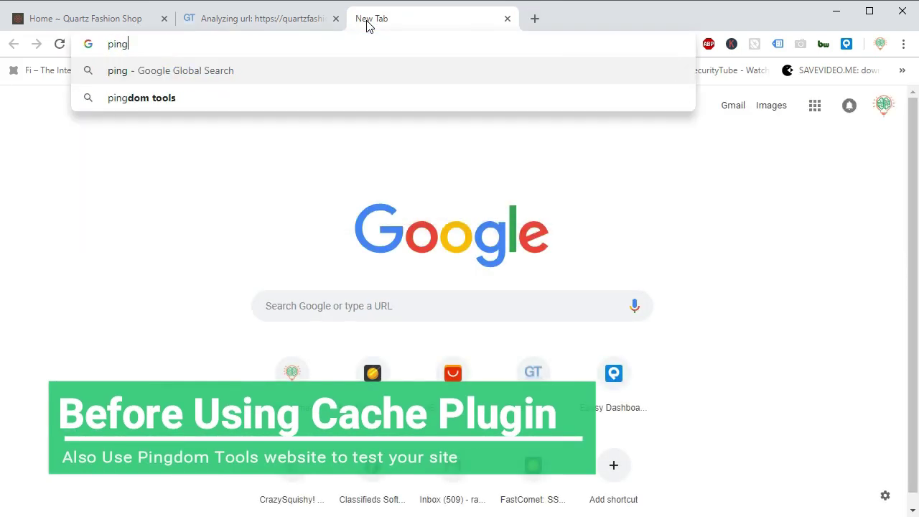
{"action": "key", "text": "Down"}
{"action": "key", "text": "Return"}
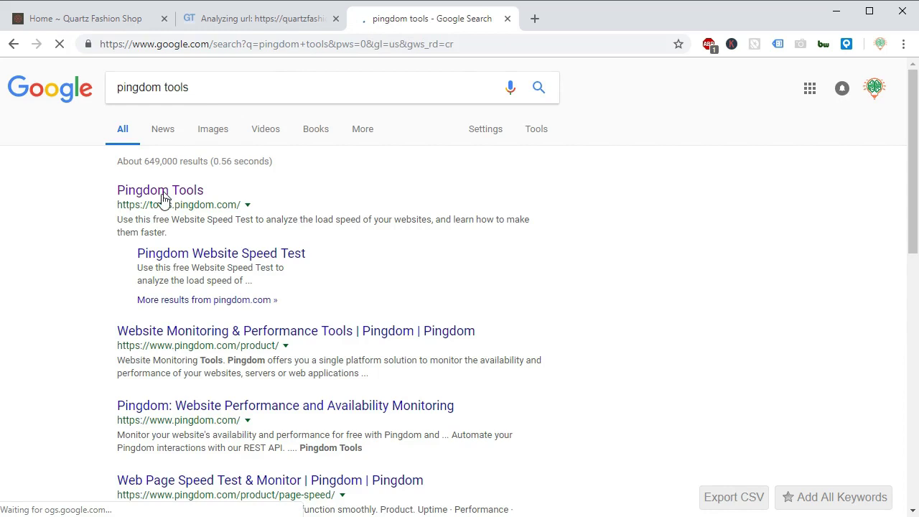
{"action": "left_click", "coordinate": [186, 193]}
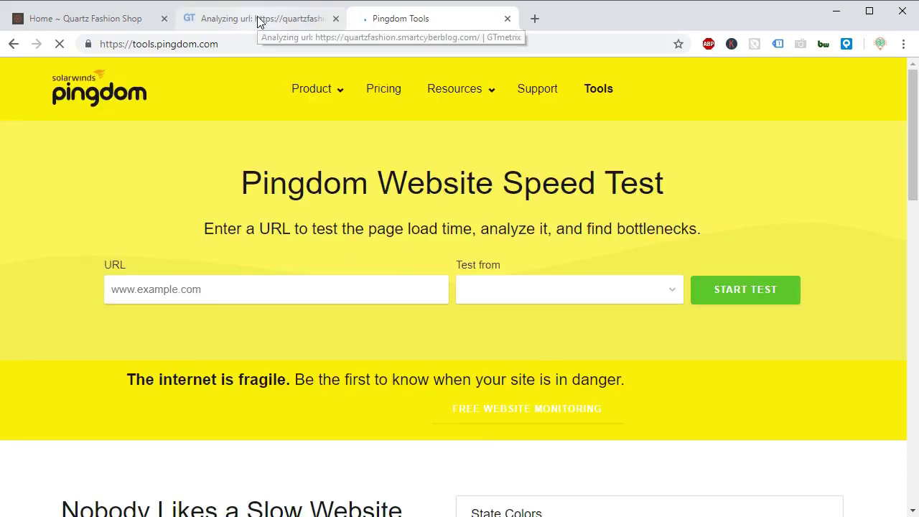
Paste the shop homepage URL and start the test from North America - USA - San Francisco
{"action": "left_click", "coordinate": [259, 22]}
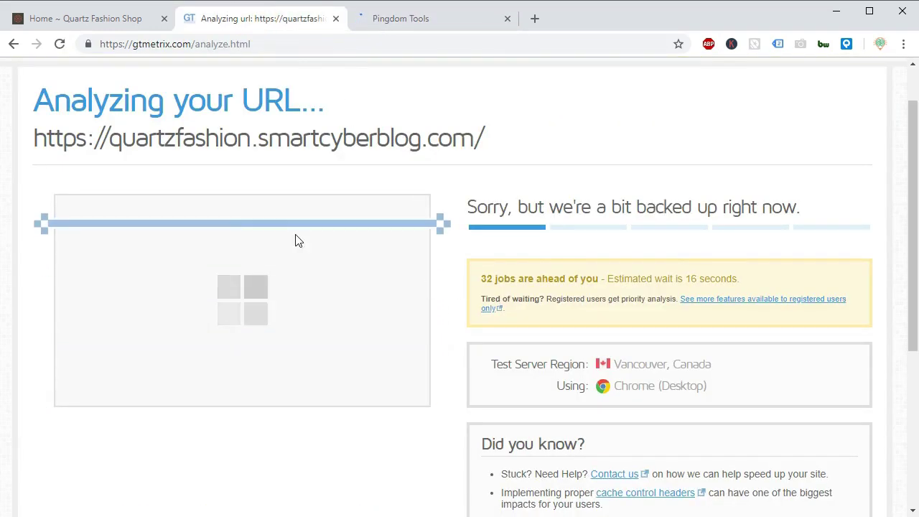
{"action": "left_click", "coordinate": [398, 18]}
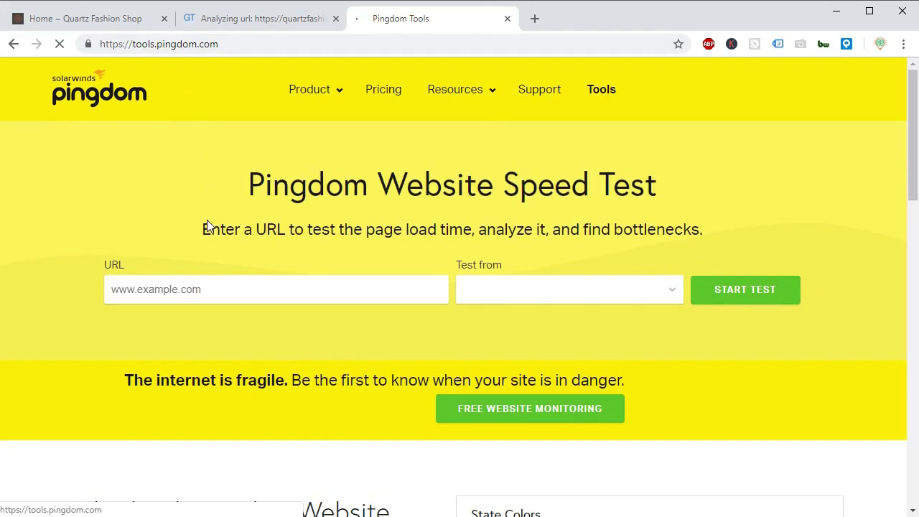
{"action": "right_click", "coordinate": [220, 283]}
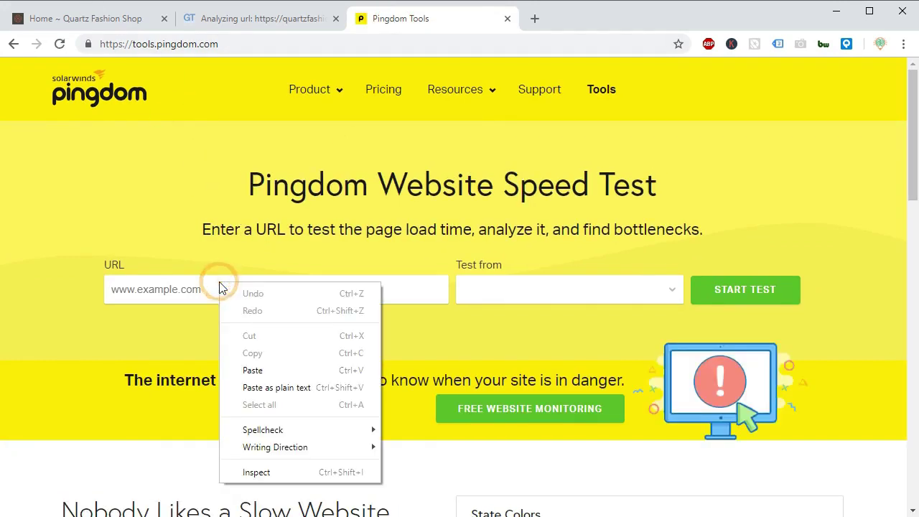
{"action": "left_click", "coordinate": [245, 369]}
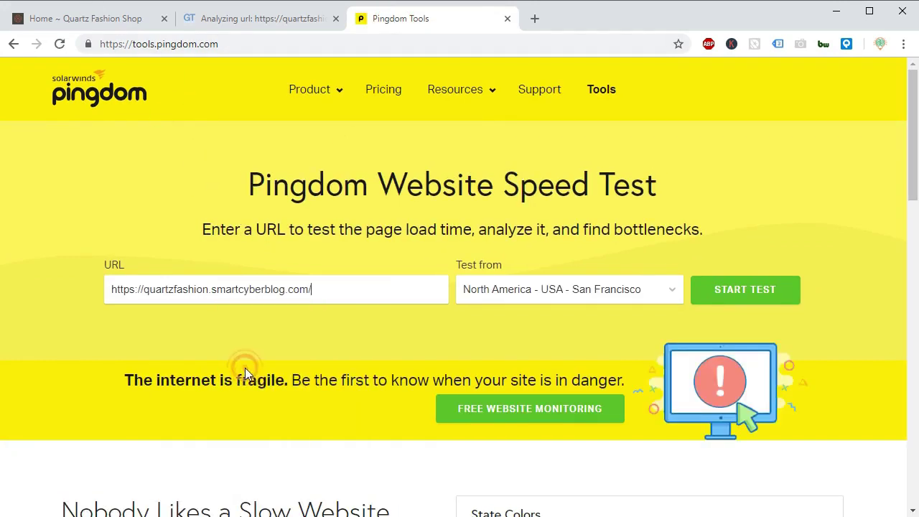
{"action": "left_click", "coordinate": [539, 294]}
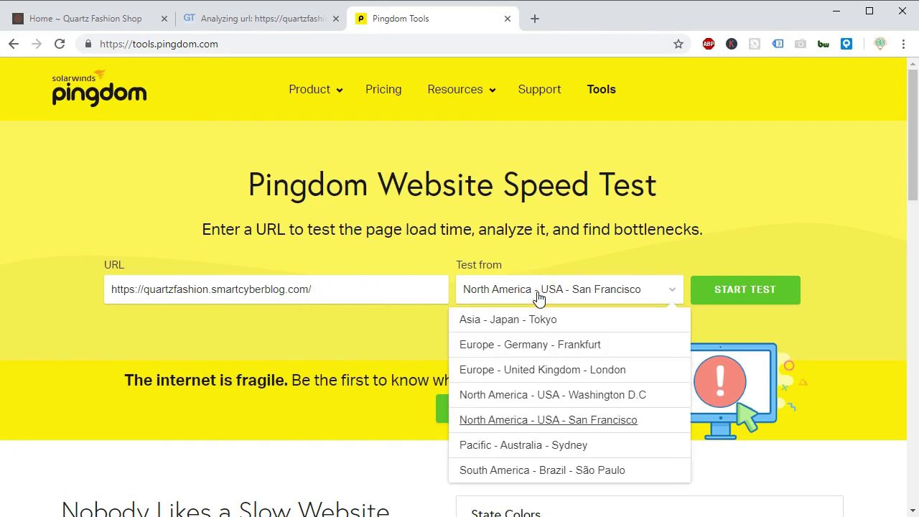
{"action": "left_click", "coordinate": [538, 293]}
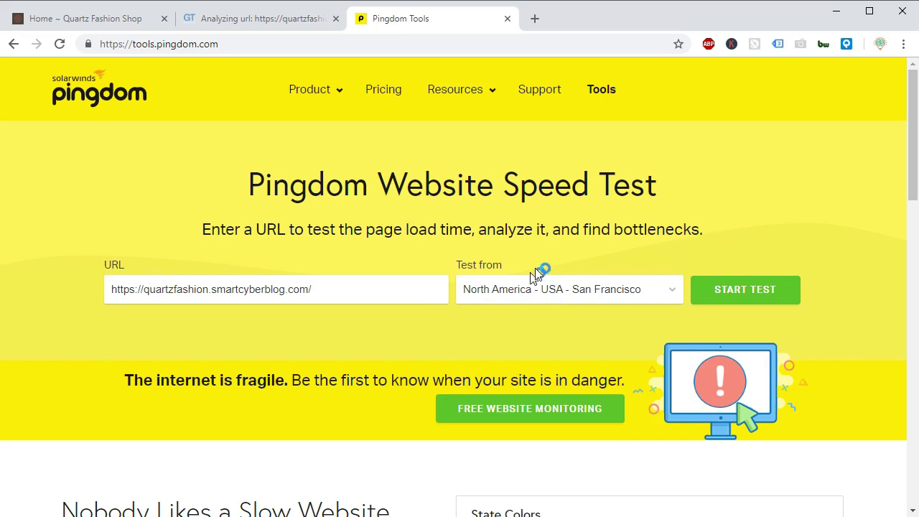
{"action": "left_click", "coordinate": [734, 294]}
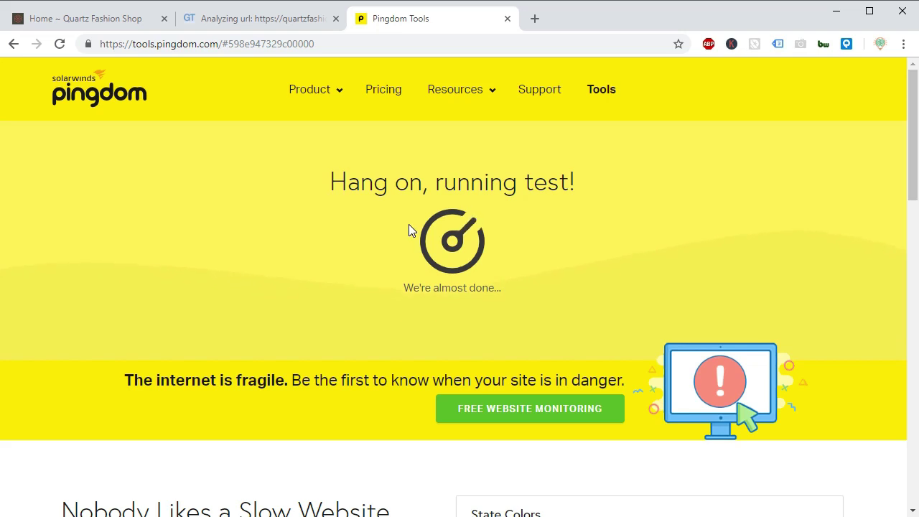
View GTmetrix's finished report: PageSpeed C (79%), YSlow D (64%), 6.5s load, 83 requests
{"action": "left_click", "coordinate": [243, 19]}
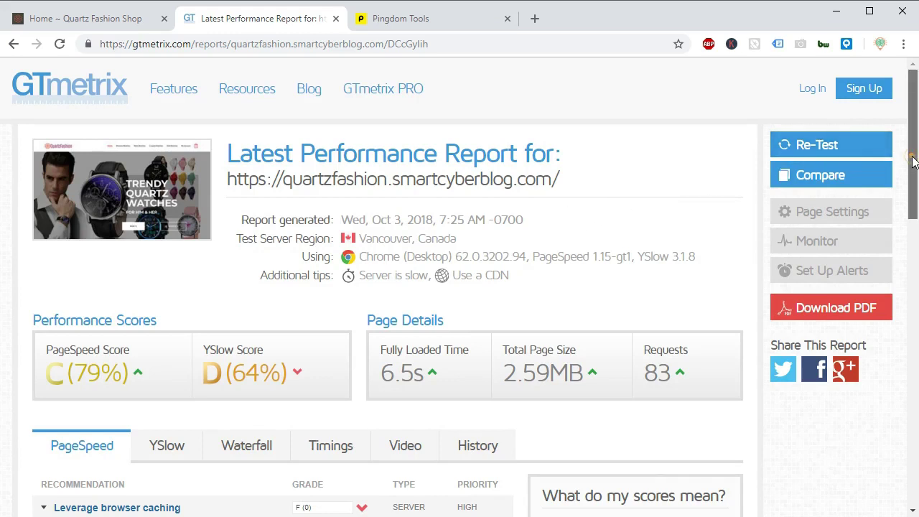
Highlight GTmetrix's 6.5s load time, 2.59MB page size and 83 requests, then return to Pingdom
{"action": "scroll", "coordinate": [914, 177], "scroll_direction": "down", "scroll_amount": 1}
{"action": "scroll", "coordinate": [914, 177], "scroll_direction": "down", "scroll_amount": 1}
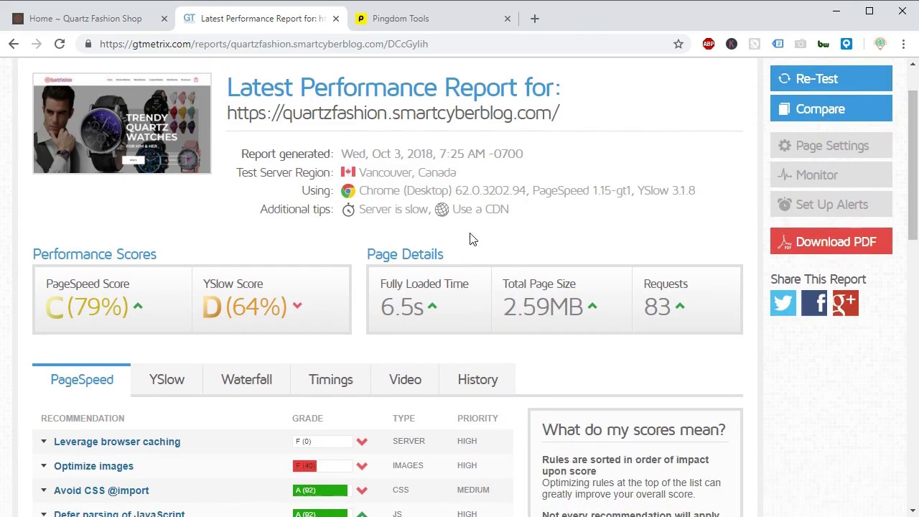
{"action": "left_click_drag", "start_coordinate": [378, 314], "coordinate": [425, 309]}
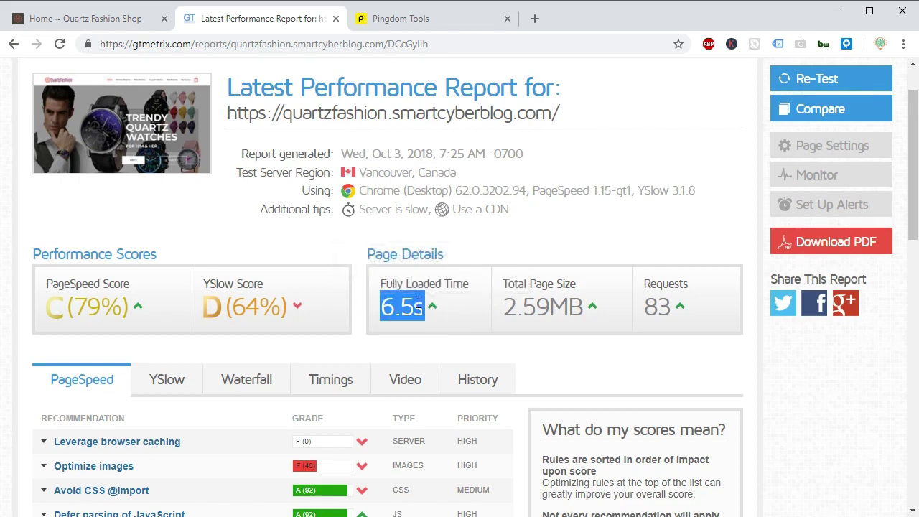
{"action": "mouse_move", "coordinate": [437, 310]}
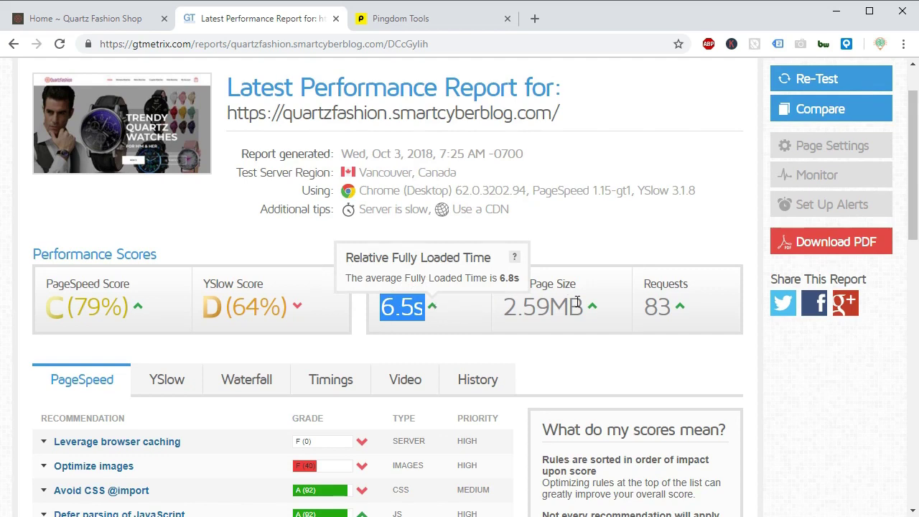
{"action": "mouse_move", "coordinate": [593, 313]}
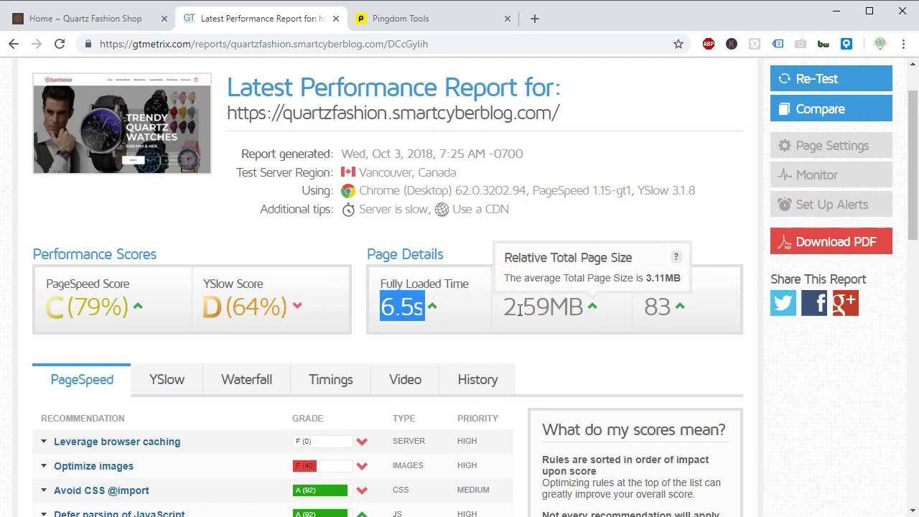
{"action": "left_click_drag", "start_coordinate": [503, 308], "coordinate": [583, 308]}
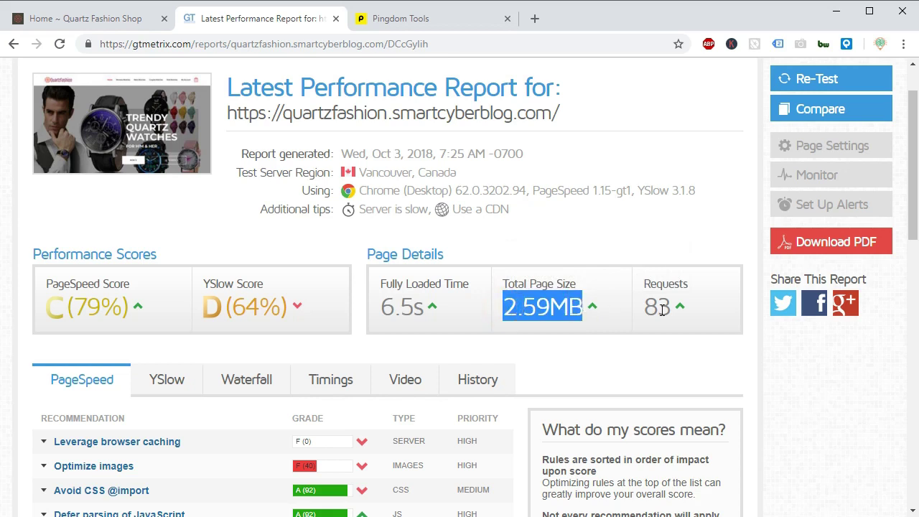
{"action": "left_click_drag", "start_coordinate": [648, 307], "coordinate": [673, 309]}
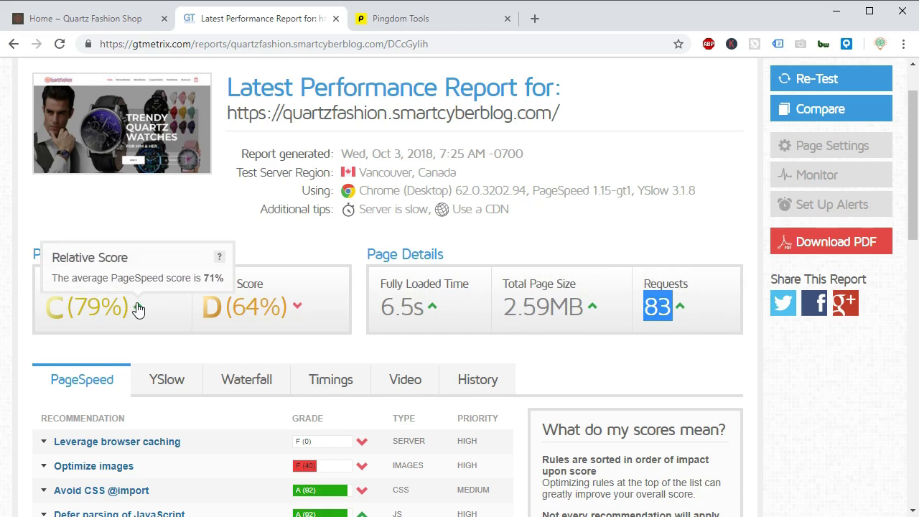
{"action": "mouse_move", "coordinate": [296, 309]}
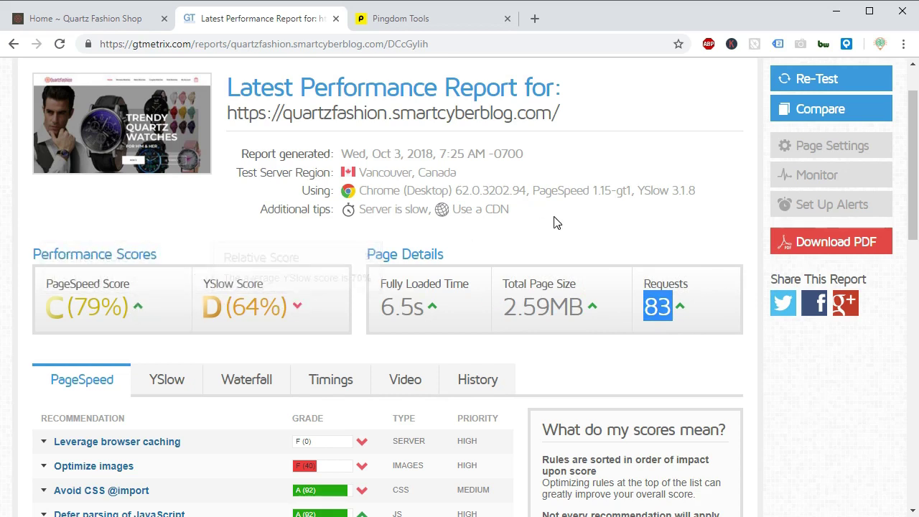
{"action": "left_click", "coordinate": [412, 22]}
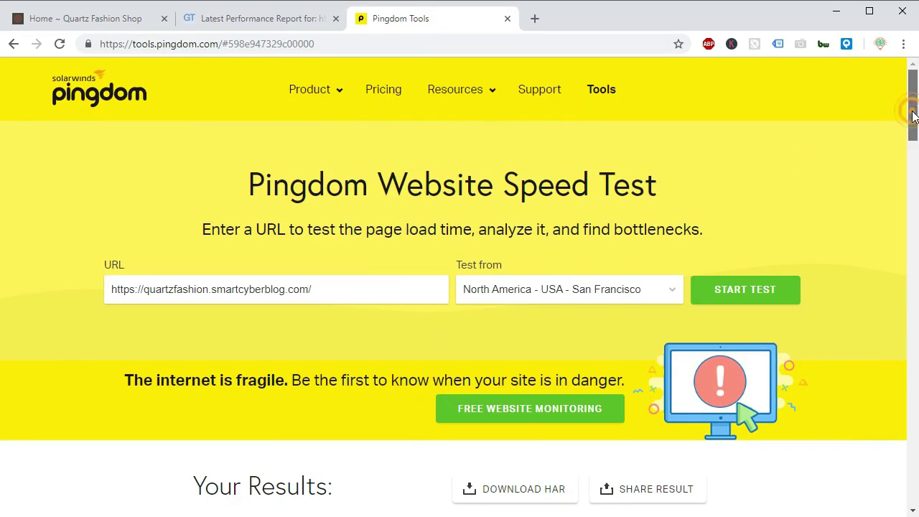
Compare Pingdom's 6.51 s load time against the GTmetrix report
{"action": "left_click_drag", "start_coordinate": [913, 112], "coordinate": [914, 182]}
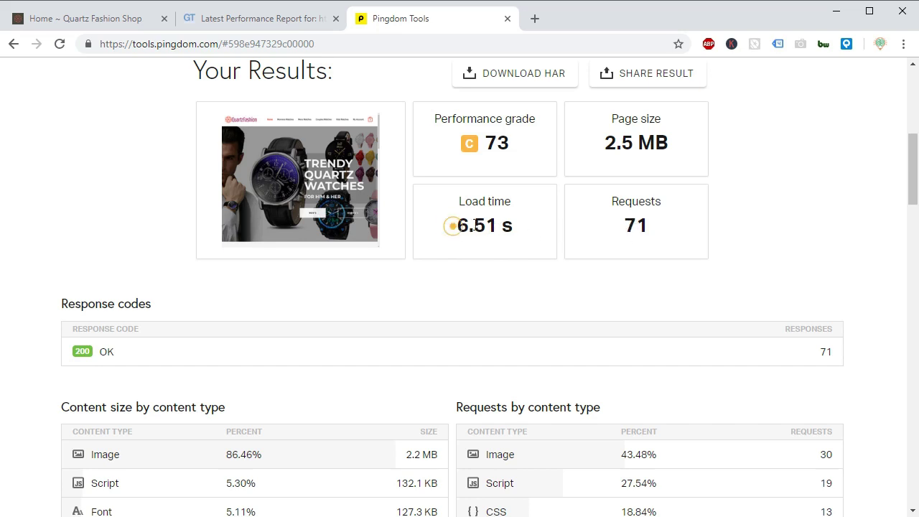
{"action": "left_click_drag", "start_coordinate": [452, 225], "coordinate": [521, 236]}
{"action": "left_click", "coordinate": [275, 26]}
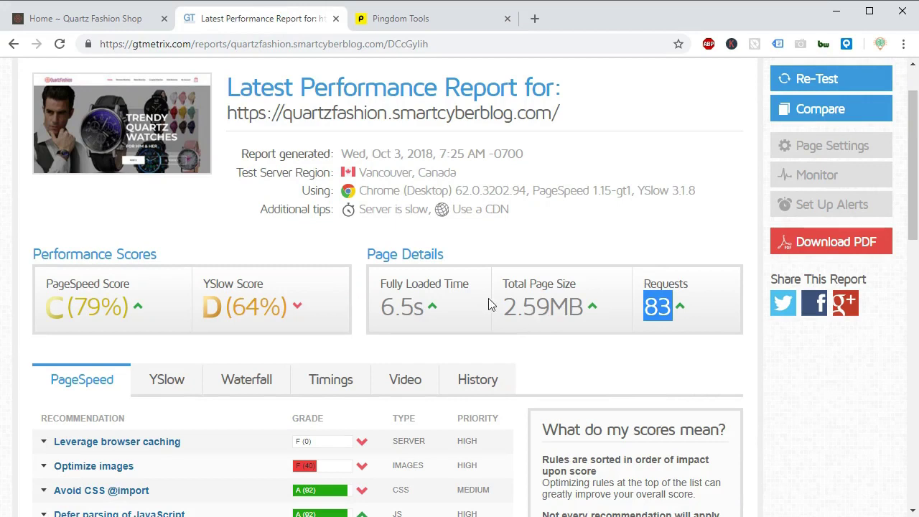
{"action": "left_click", "coordinate": [403, 26]}
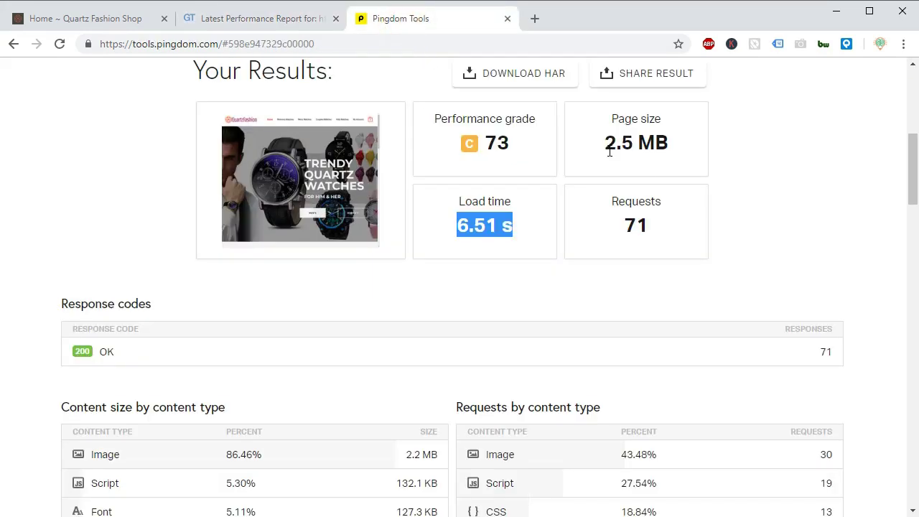
Compare page size (2.5 MB vs 2.59MB) and requests (71 vs 83) between Pingdom and GTmetrix
{"action": "left_click_drag", "start_coordinate": [607, 147], "coordinate": [677, 154]}
{"action": "left_click", "coordinate": [296, 23]}
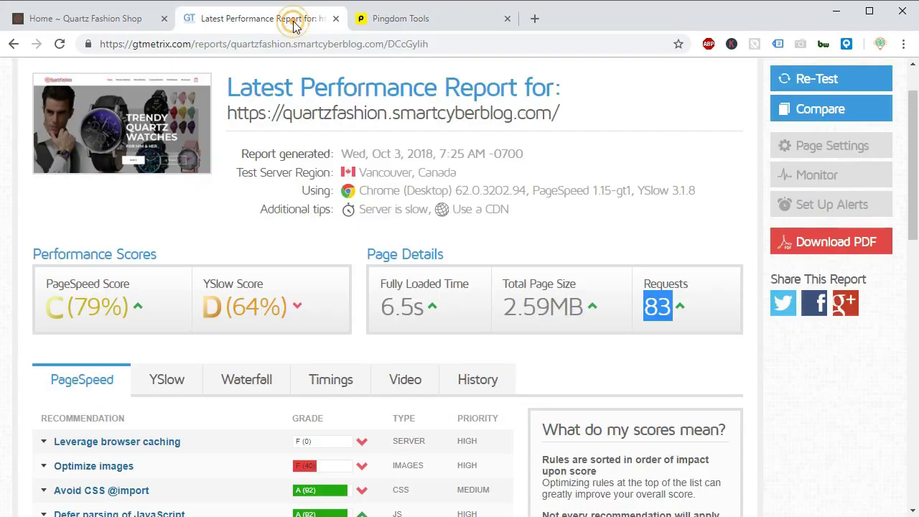
{"action": "left_click_drag", "start_coordinate": [502, 307], "coordinate": [584, 309]}
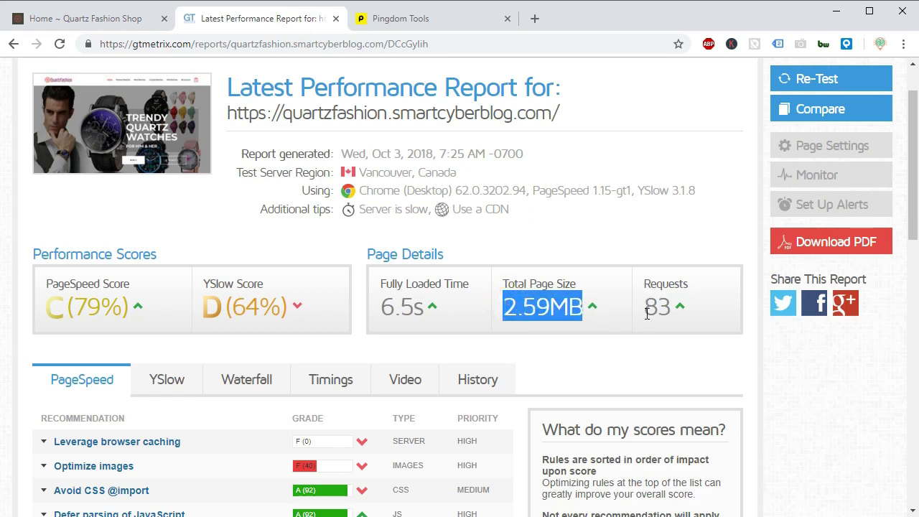
{"action": "left_click_drag", "start_coordinate": [647, 312], "coordinate": [675, 309]}
{"action": "left_click", "coordinate": [426, 23]}
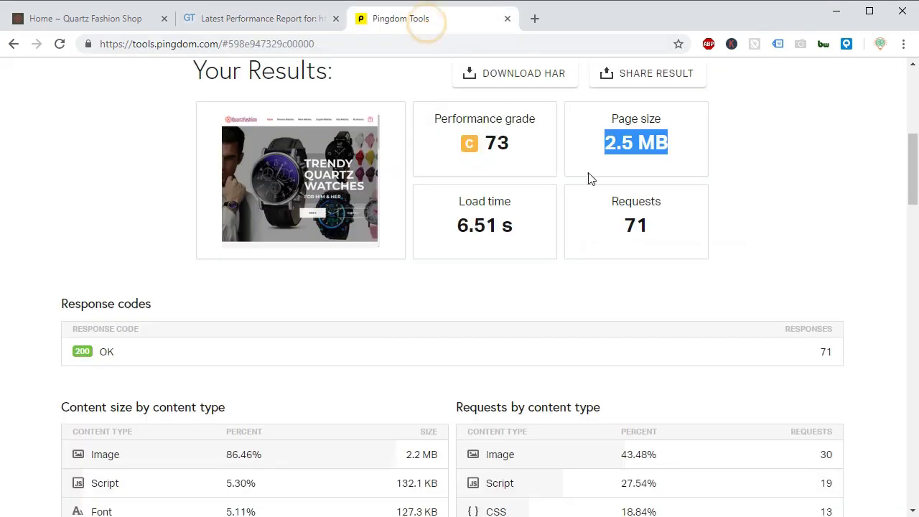
{"action": "left_click_drag", "start_coordinate": [624, 227], "coordinate": [697, 232]}
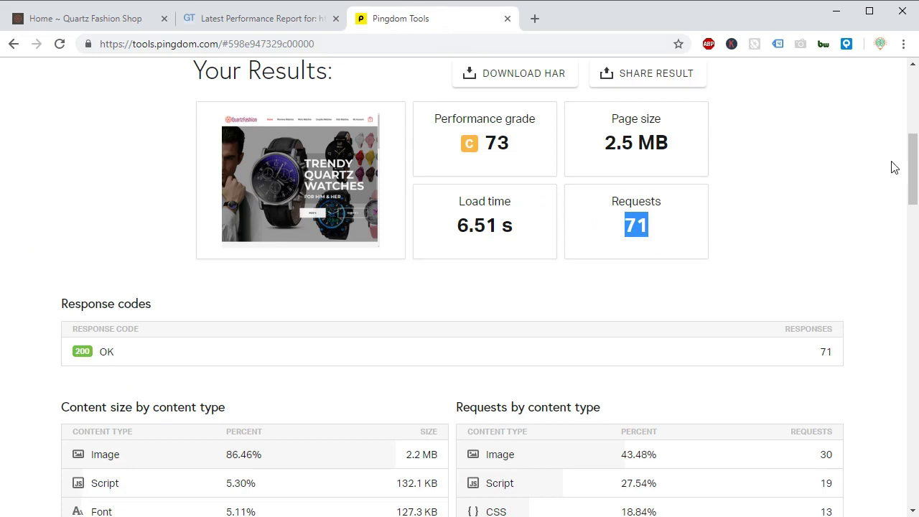
{"action": "left_click_drag", "start_coordinate": [911, 161], "coordinate": [911, 198]}
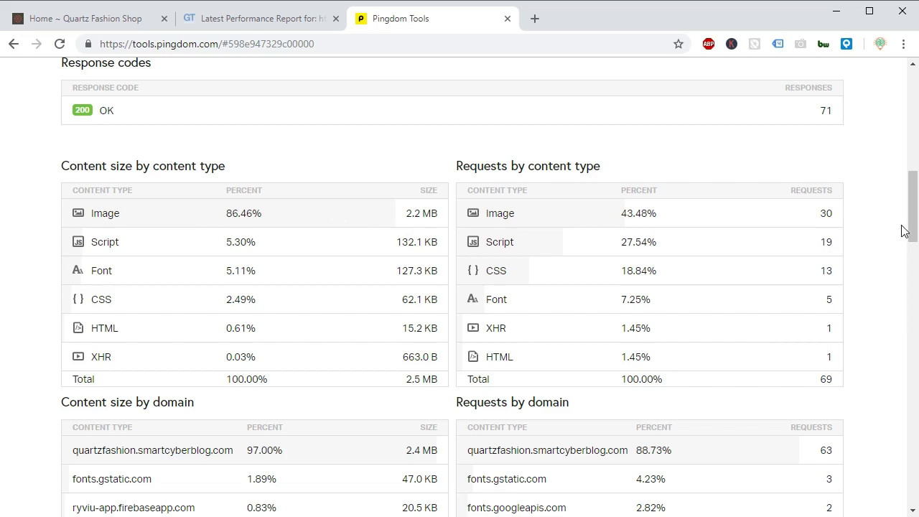
{"action": "left_click_drag", "start_coordinate": [911, 227], "coordinate": [916, 150]}
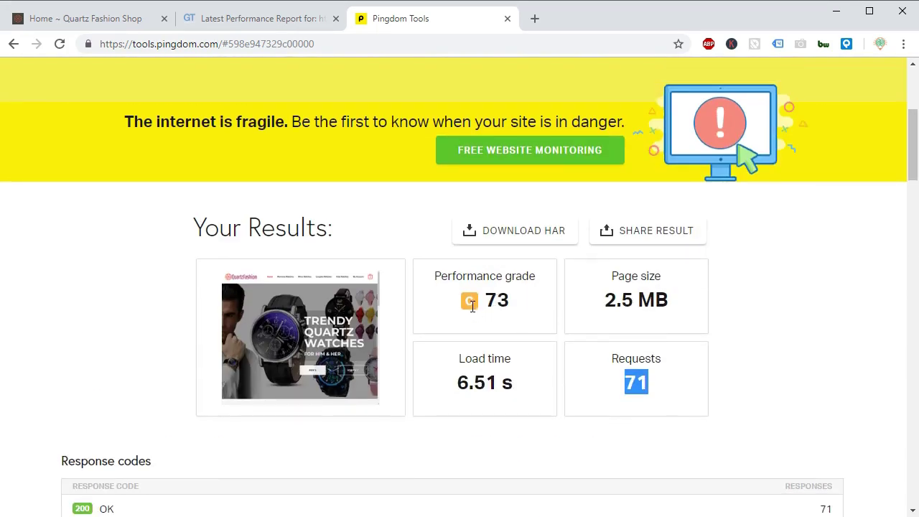
{"action": "left_click", "coordinate": [248, 22]}
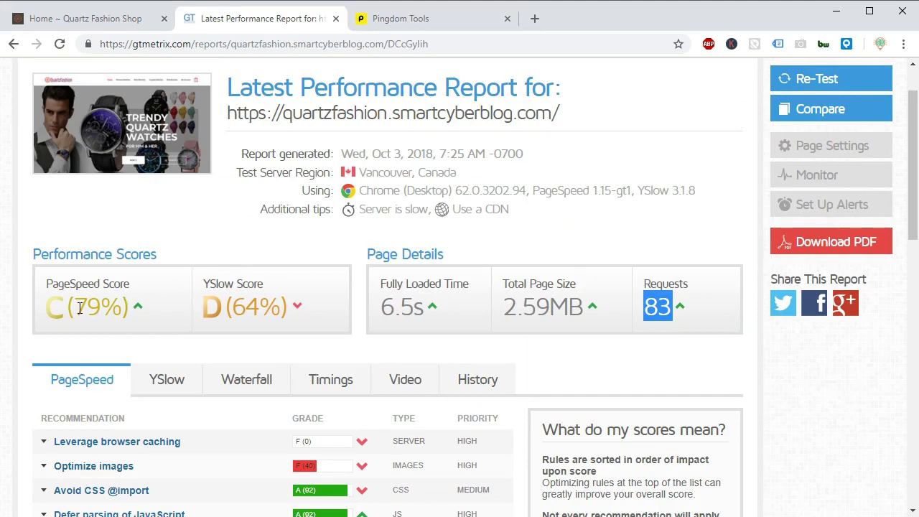
From the shop tab, go to the admin Dashboard and then Plugins > Add New
{"action": "left_click", "coordinate": [112, 24]}
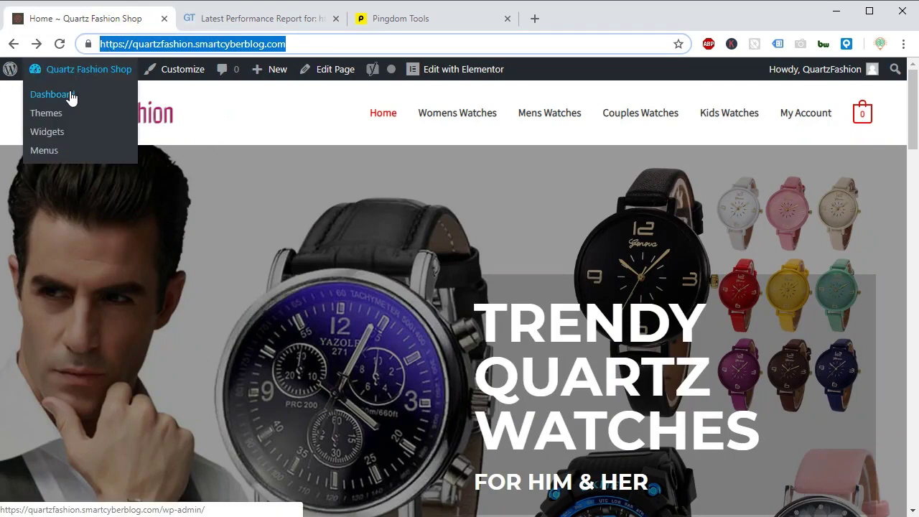
{"action": "left_click", "coordinate": [71, 98]}
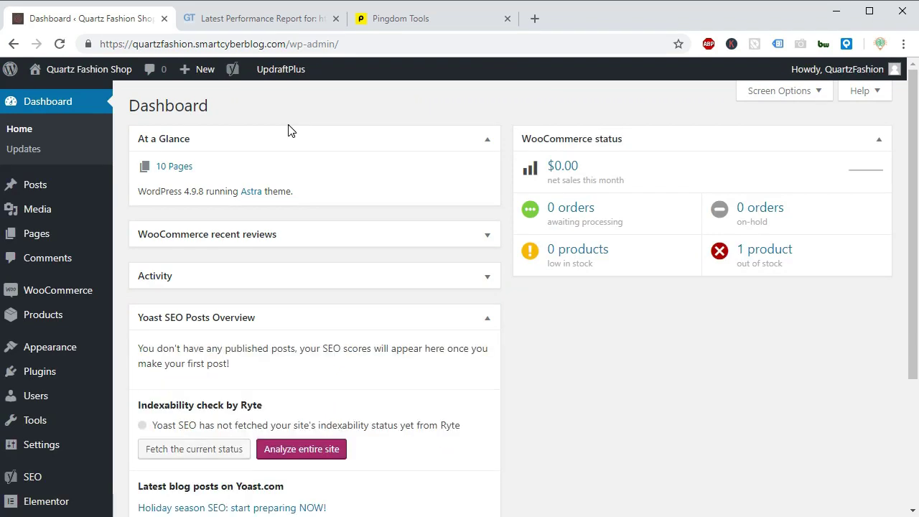
{"action": "mouse_move", "coordinate": [55, 374]}
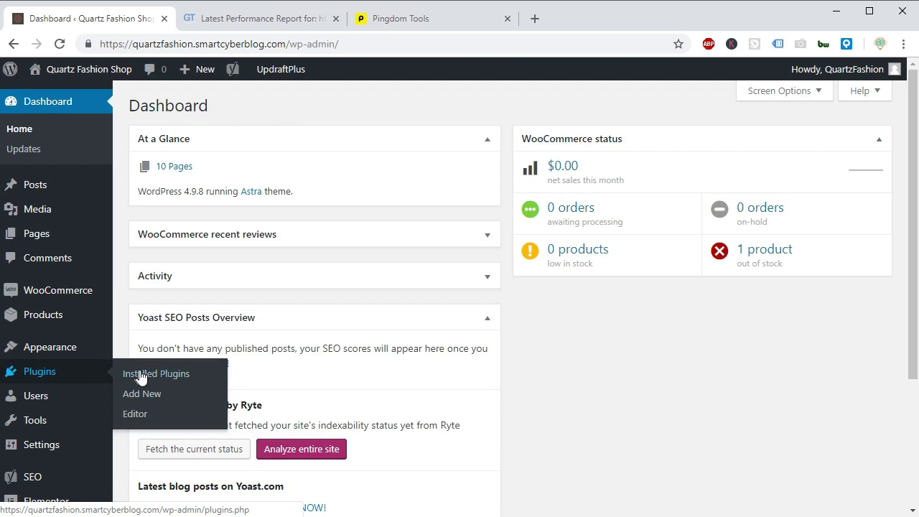
{"action": "left_click", "coordinate": [143, 402]}
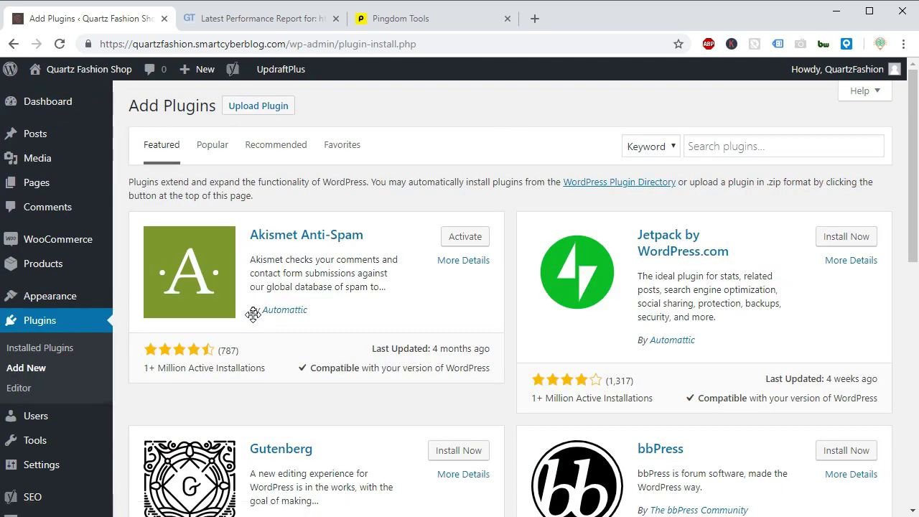
Search plugins for 'wp fastest cac', then install and activate WP Fastest Cache
{"action": "left_click", "coordinate": [720, 141]}
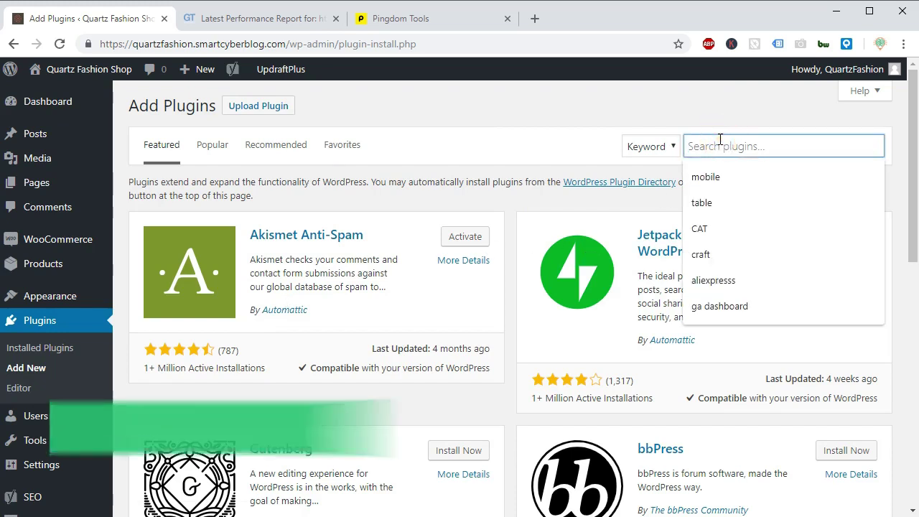
{"action": "type", "text": "wp "}
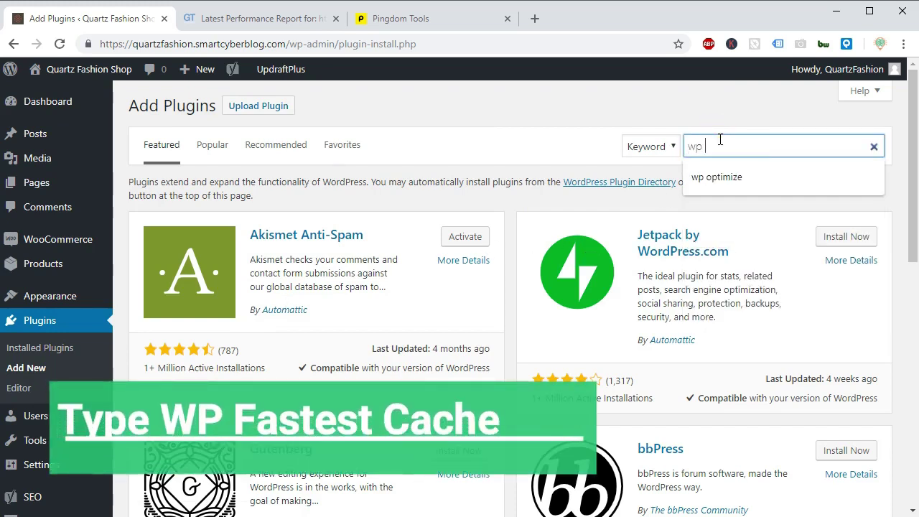
{"action": "type", "text": "fas"}
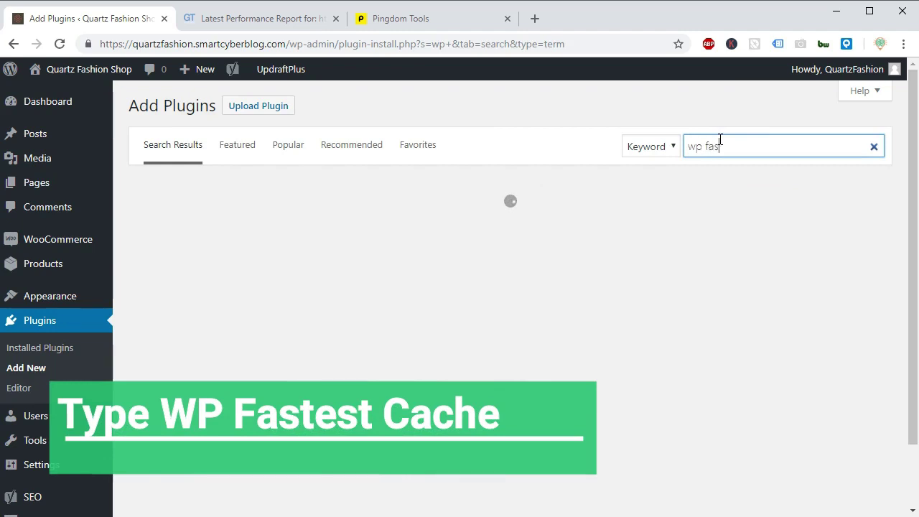
{"action": "type", "text": "test cache"}
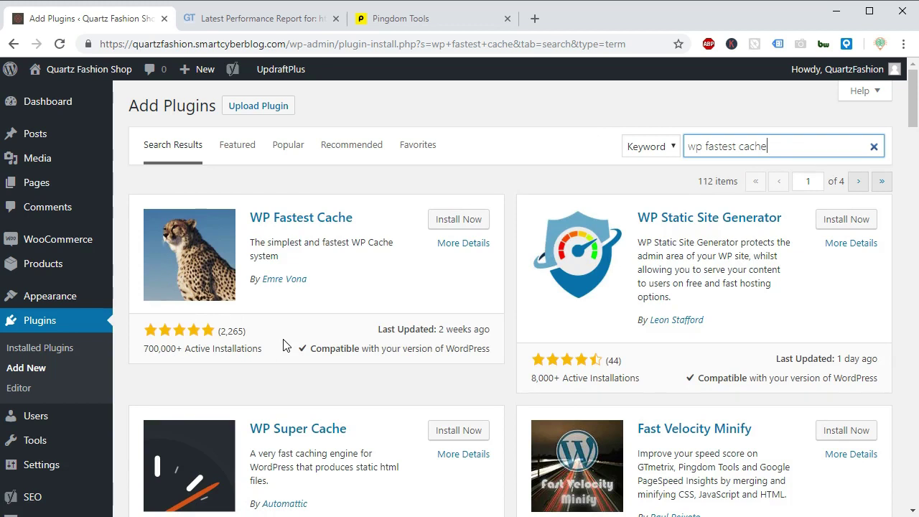
{"action": "left_click", "coordinate": [451, 220]}
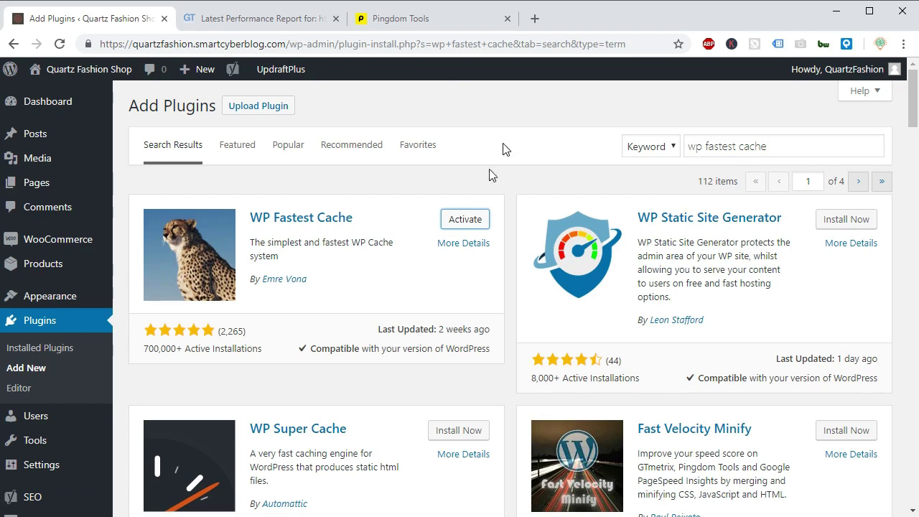
{"action": "left_click", "coordinate": [466, 219]}
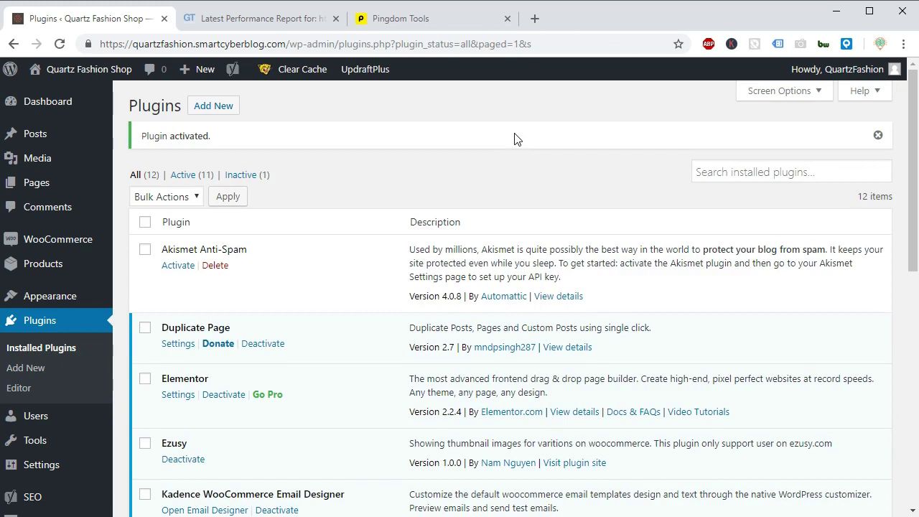
Scroll Installed Plugins to verify WP Fastest Cache is active, then open its Options page
{"action": "mouse_move", "coordinate": [291, 69]}
{"action": "left_click_drag", "start_coordinate": [909, 138], "coordinate": [904, 297]}
{"action": "scroll", "coordinate": [901, 316], "scroll_direction": "down", "scroll_amount": 3}
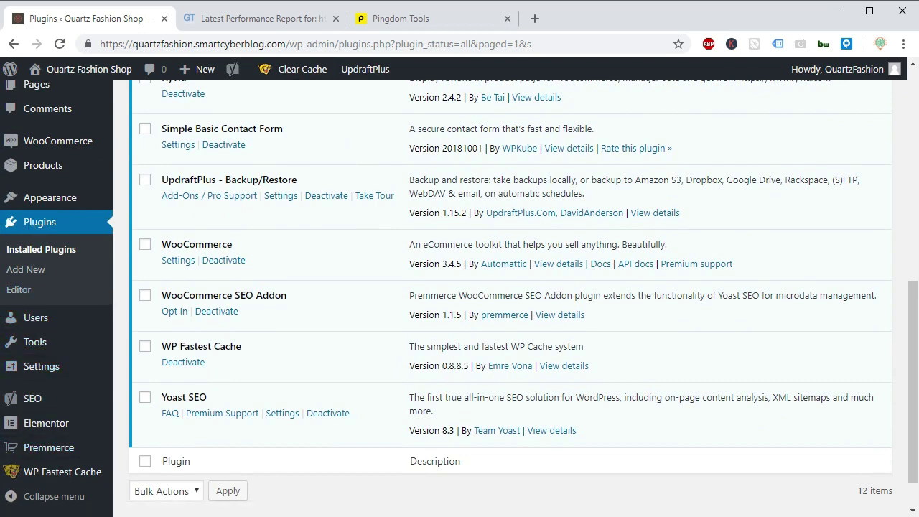
{"action": "left_click", "coordinate": [46, 475]}
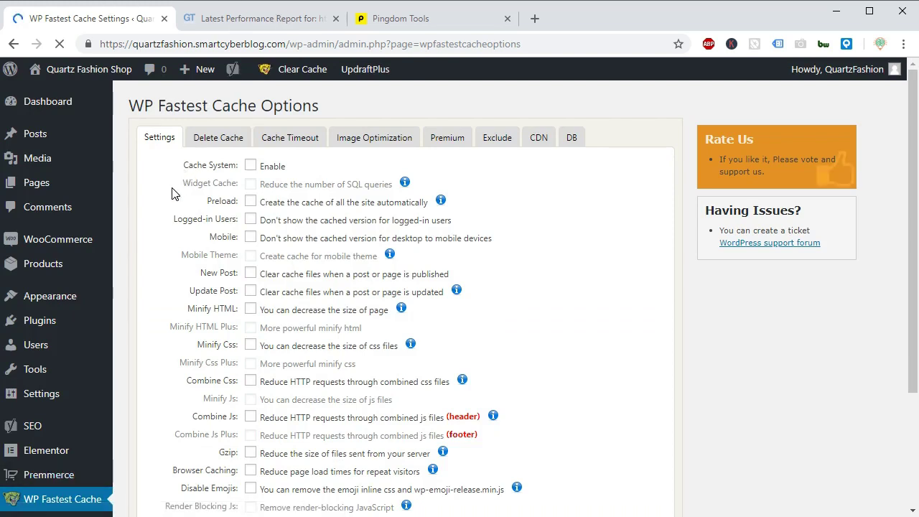
Tick Cache System Enable and Preload, preloading Homepage, Pages, Categories and Attachments
{"action": "left_click", "coordinate": [250, 169]}
{"action": "left_click", "coordinate": [251, 202]}
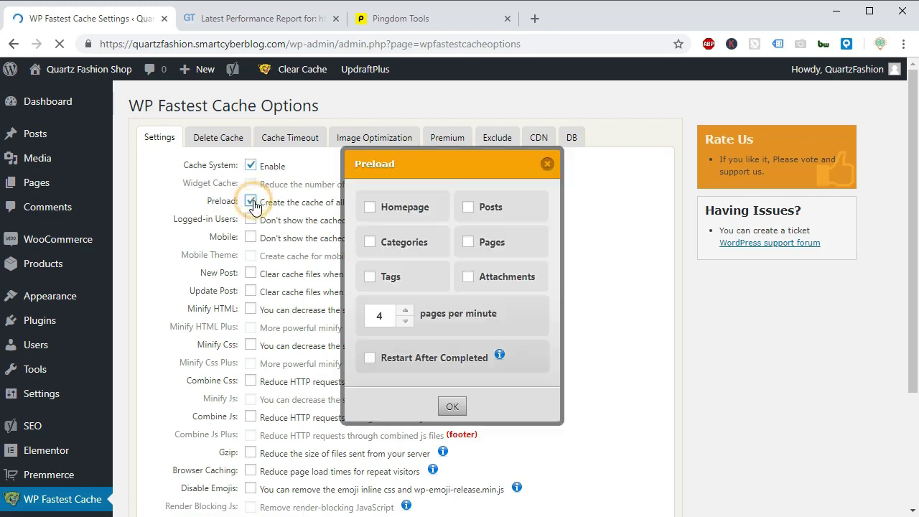
{"action": "left_click", "coordinate": [405, 208]}
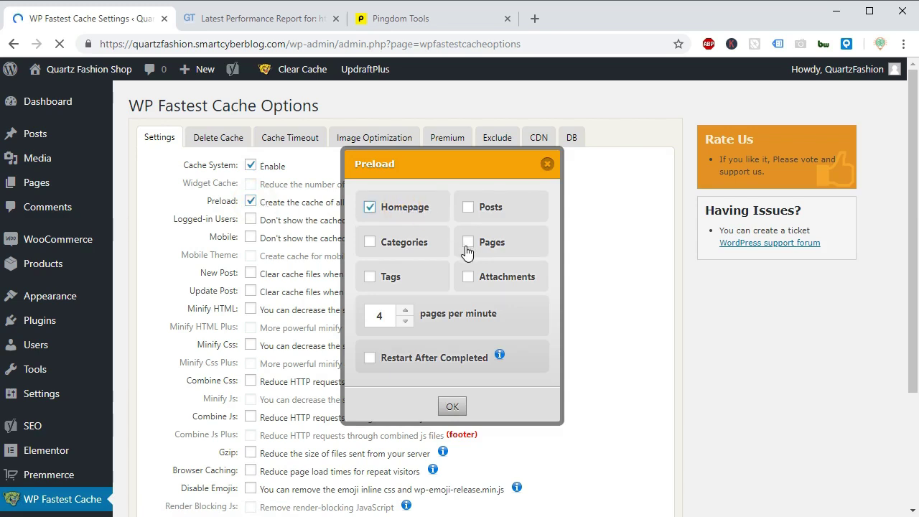
{"action": "left_click", "coordinate": [467, 250]}
{"action": "left_click", "coordinate": [403, 251]}
{"action": "left_click", "coordinate": [467, 284]}
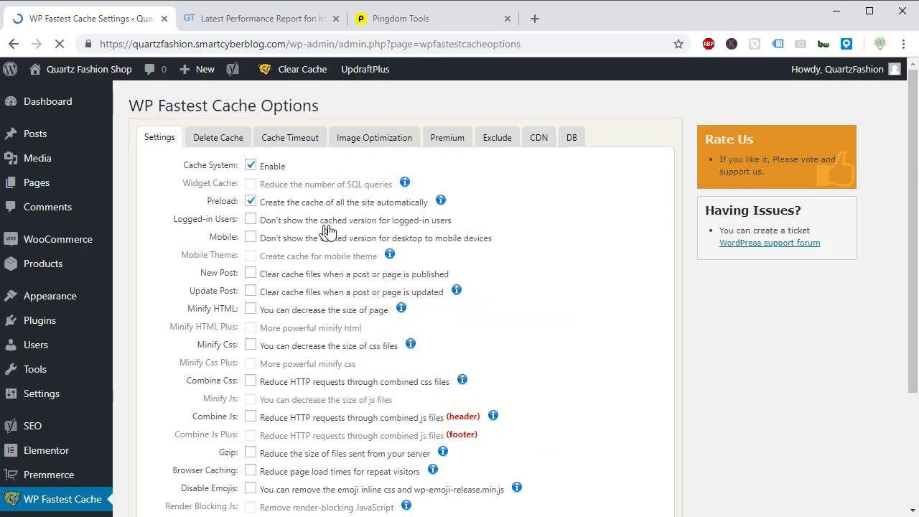
Tick the logged-in users and mobile options, plus clearing cache on new and updated posts
{"action": "left_click", "coordinate": [252, 222]}
{"action": "left_click_drag", "start_coordinate": [391, 240], "coordinate": [495, 245]}
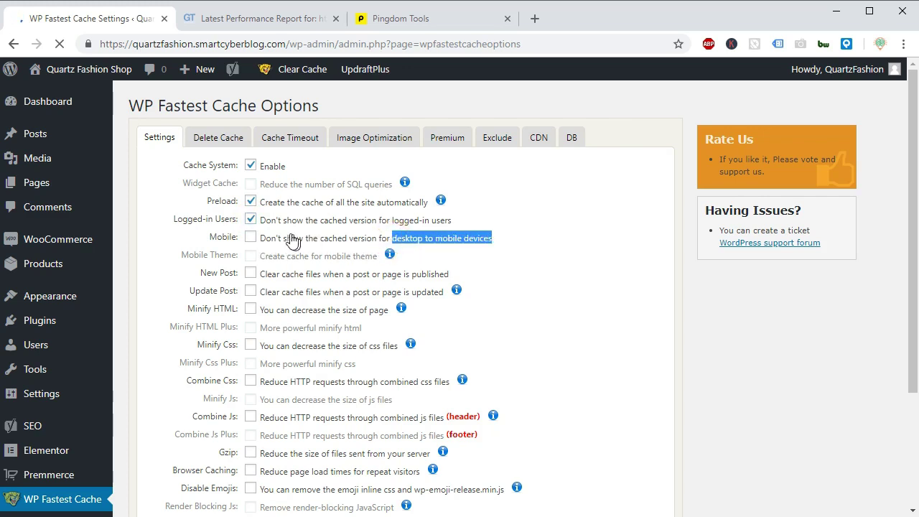
{"action": "left_click", "coordinate": [251, 238]}
{"action": "left_click", "coordinate": [251, 274]}
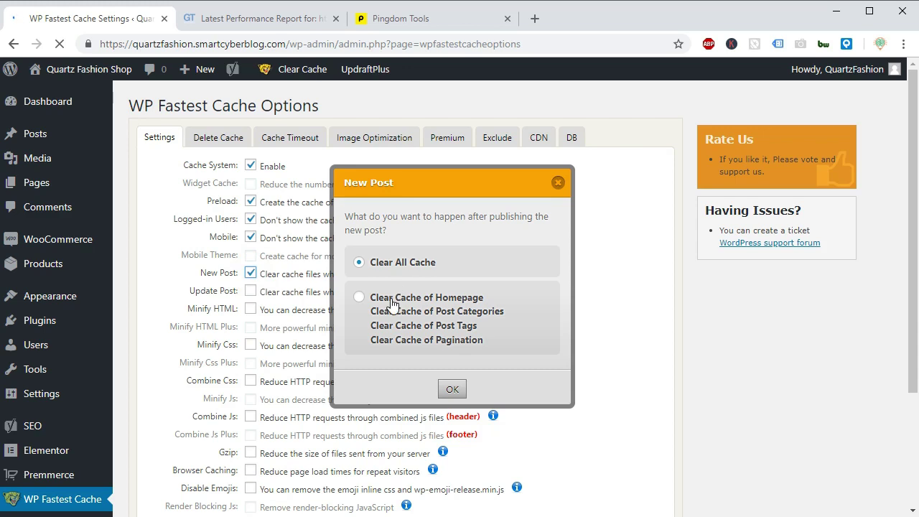
{"action": "left_click", "coordinate": [453, 390]}
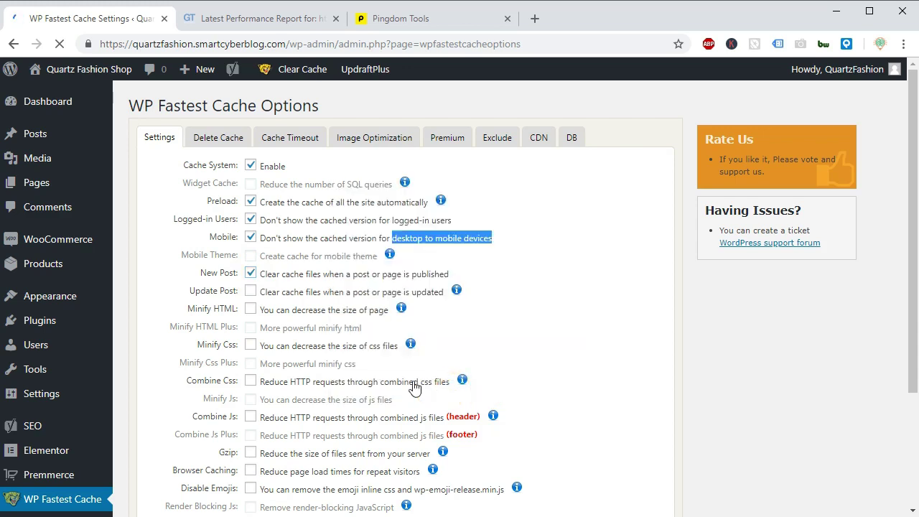
{"action": "left_click", "coordinate": [250, 291]}
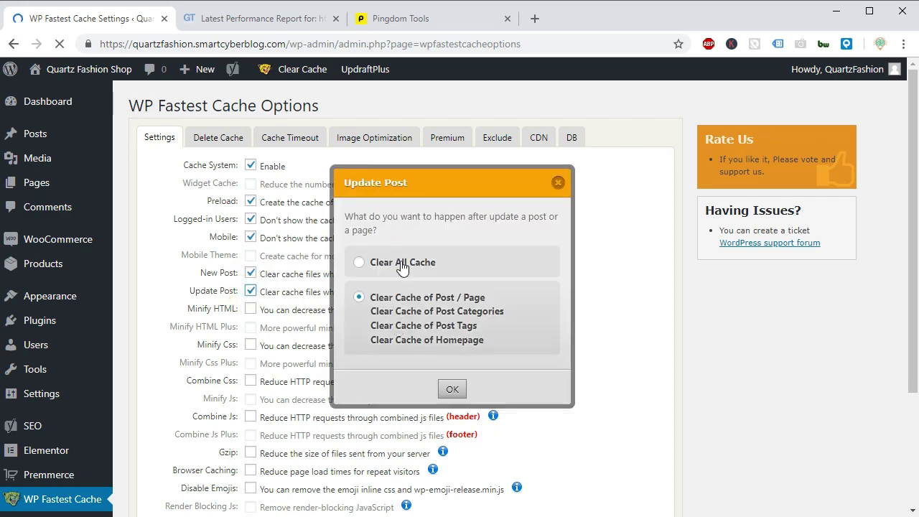
{"action": "left_click", "coordinate": [453, 389]}
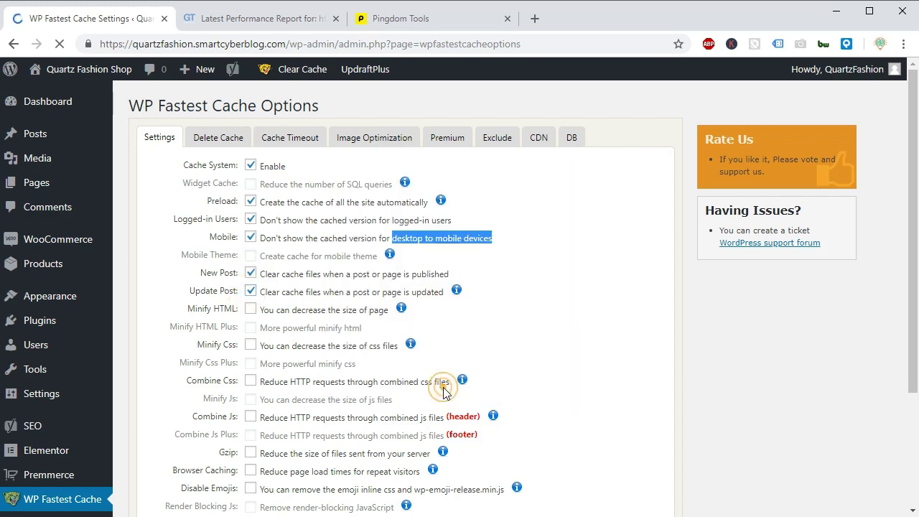
Enable Minify HTML, Minify Css, Combine Css, Combine Js and Gzip
{"action": "left_click", "coordinate": [250, 309]}
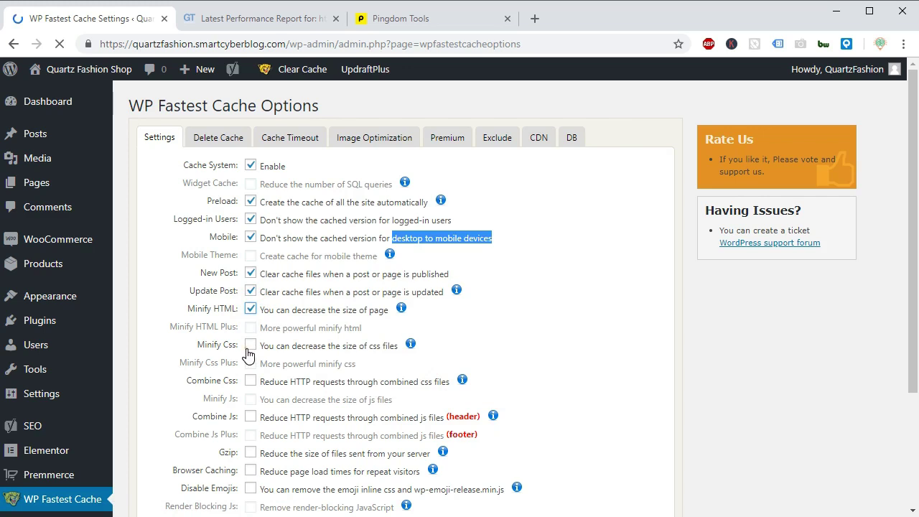
{"action": "left_click", "coordinate": [248, 352]}
{"action": "left_click", "coordinate": [250, 383]}
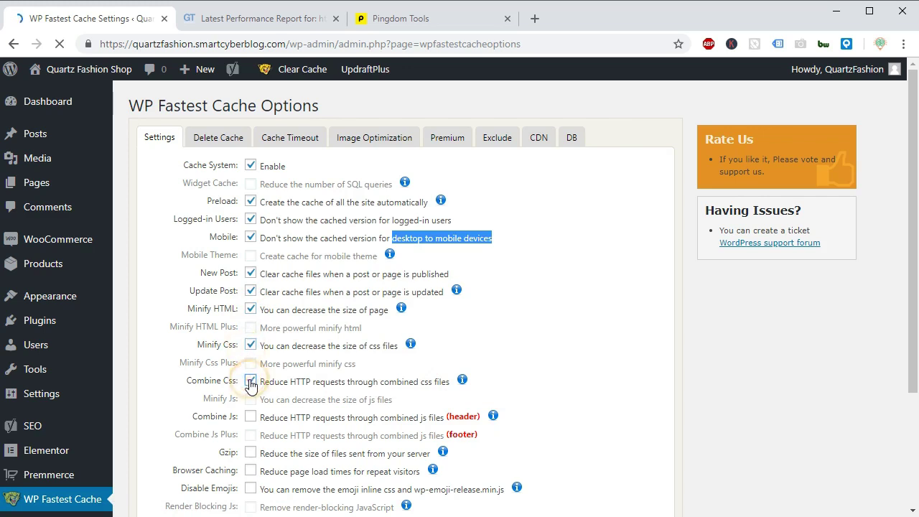
{"action": "left_click", "coordinate": [248, 423]}
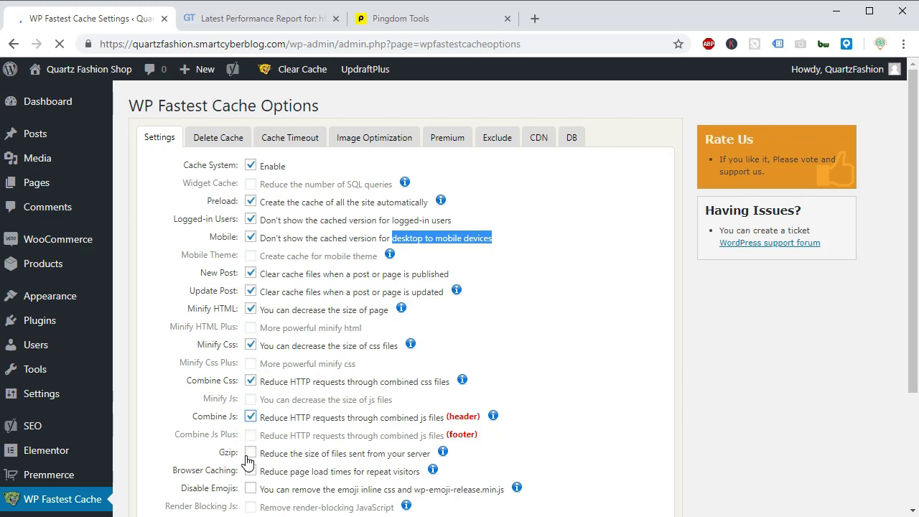
{"action": "left_click", "coordinate": [248, 456]}
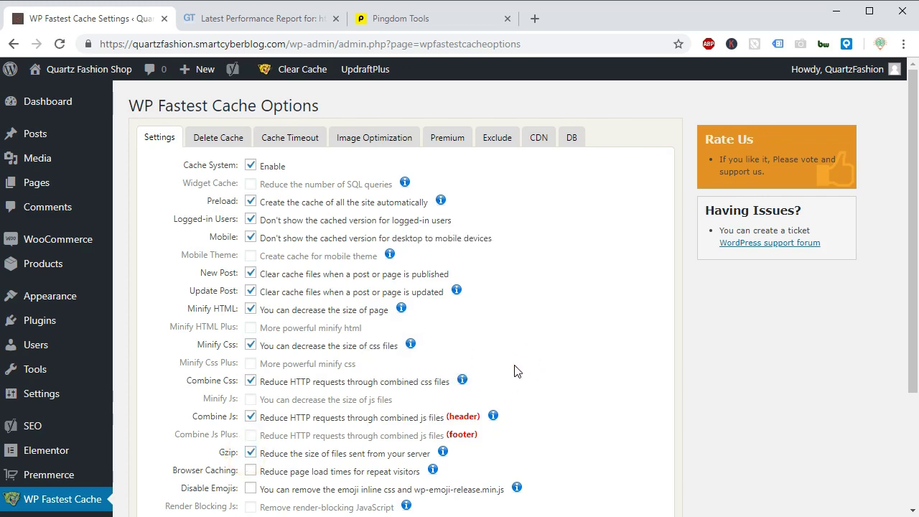
Turn on Browser Caching and Disable Emojis in WP Fastest Cache
{"action": "scroll", "coordinate": [514, 371], "scroll_direction": "down", "scroll_amount": 1}
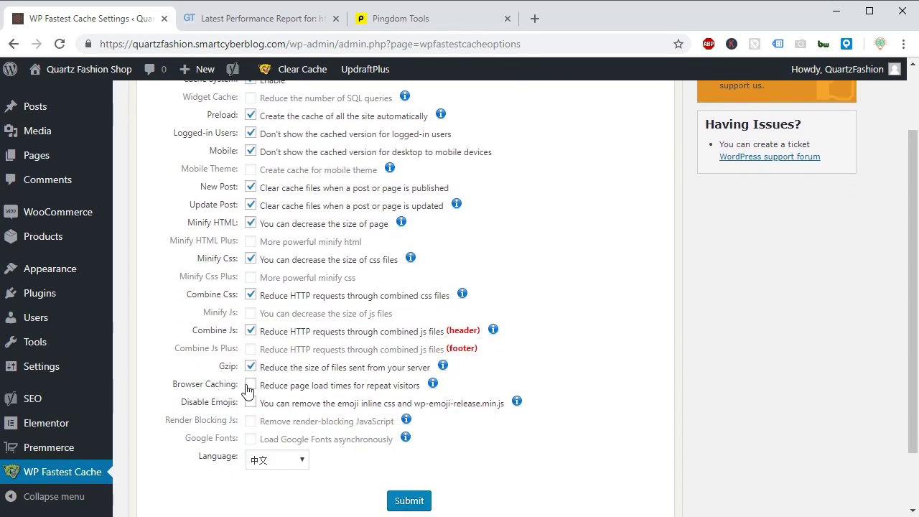
{"action": "left_click", "coordinate": [250, 385]}
{"action": "left_click", "coordinate": [251, 403]}
Set the plugin language to English and submit the cache settings
{"action": "left_click", "coordinate": [298, 464]}
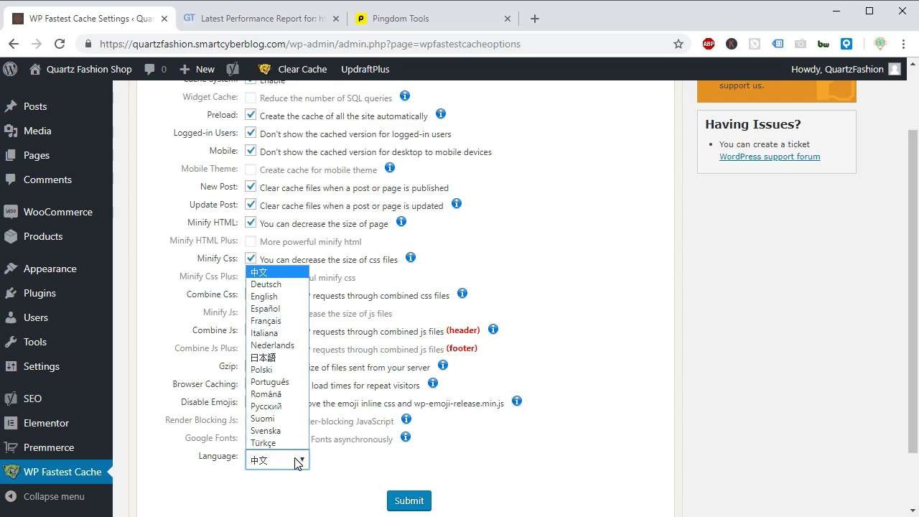
{"action": "left_click", "coordinate": [273, 300]}
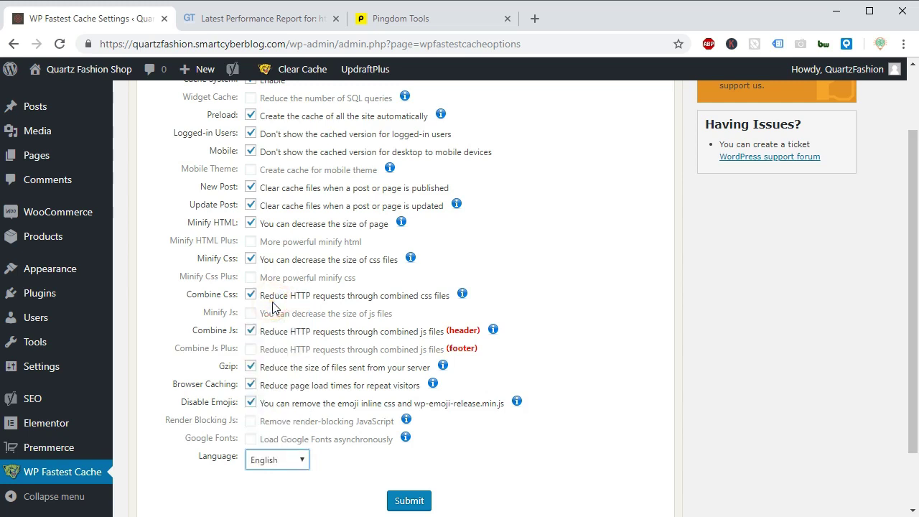
{"action": "left_click", "coordinate": [410, 503]}
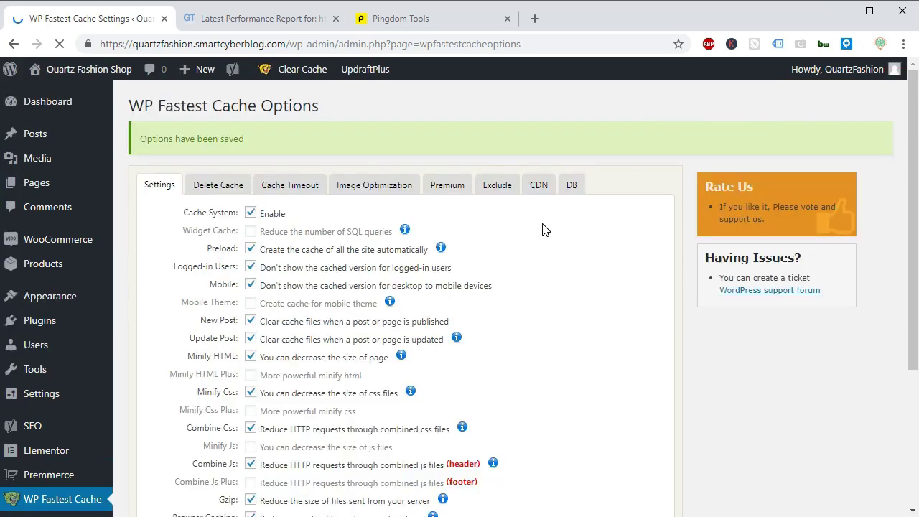
{"action": "left_click", "coordinate": [219, 184]}
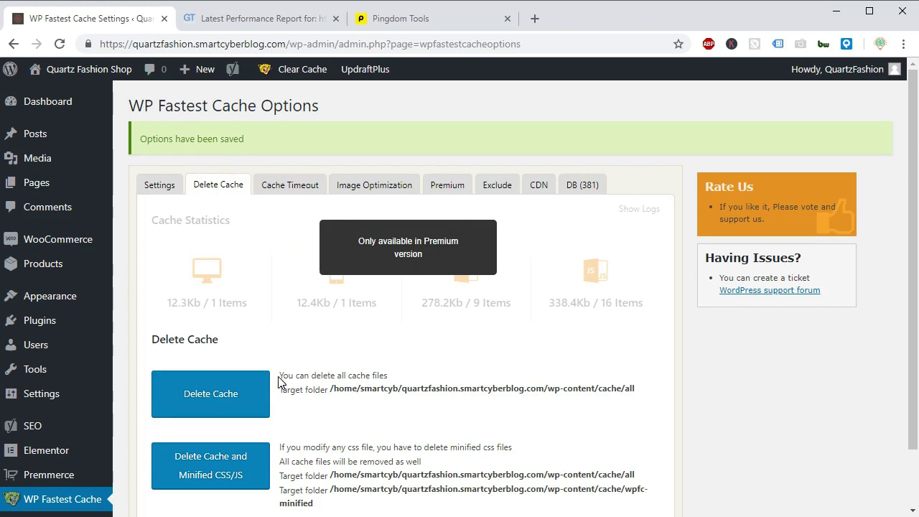
{"action": "left_click_drag", "start_coordinate": [278, 376], "coordinate": [404, 373]}
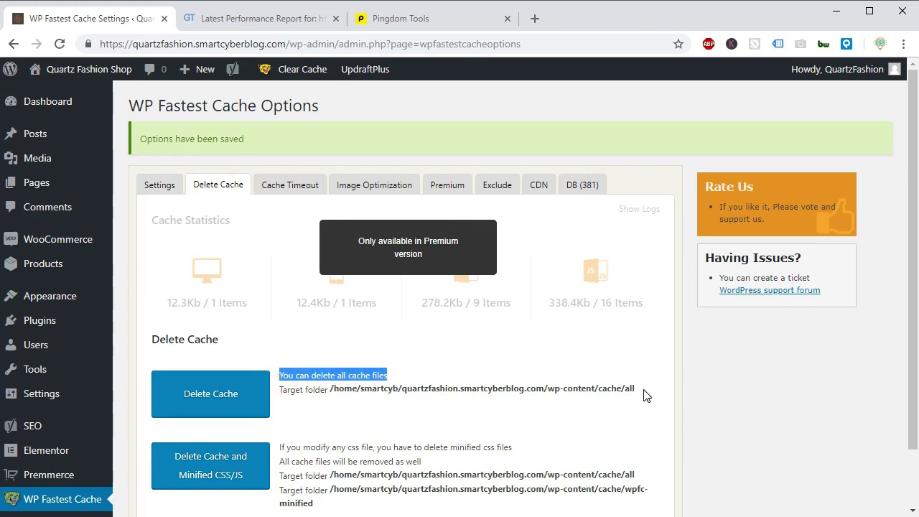
{"action": "left_click_drag", "start_coordinate": [644, 395], "coordinate": [321, 394]}
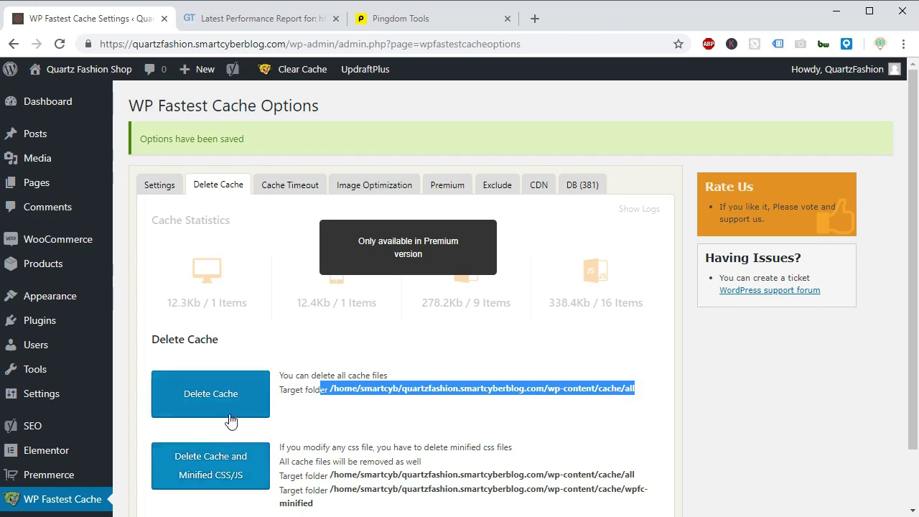
{"action": "mouse_move", "coordinate": [290, 74]}
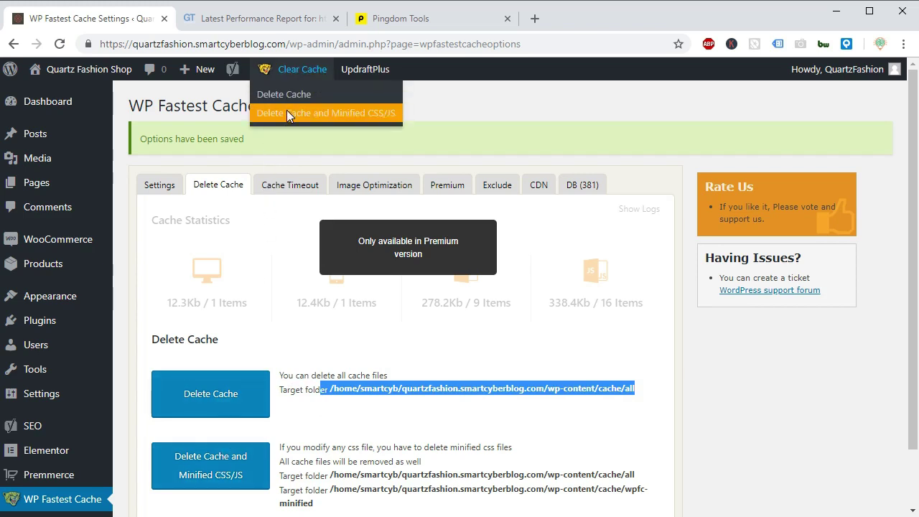
{"action": "left_click", "coordinate": [272, 181]}
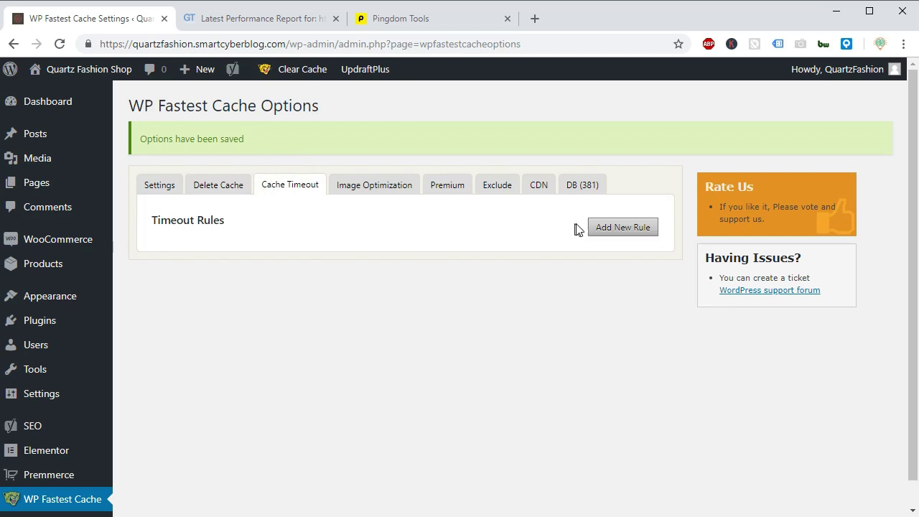
{"action": "left_click", "coordinate": [369, 191]}
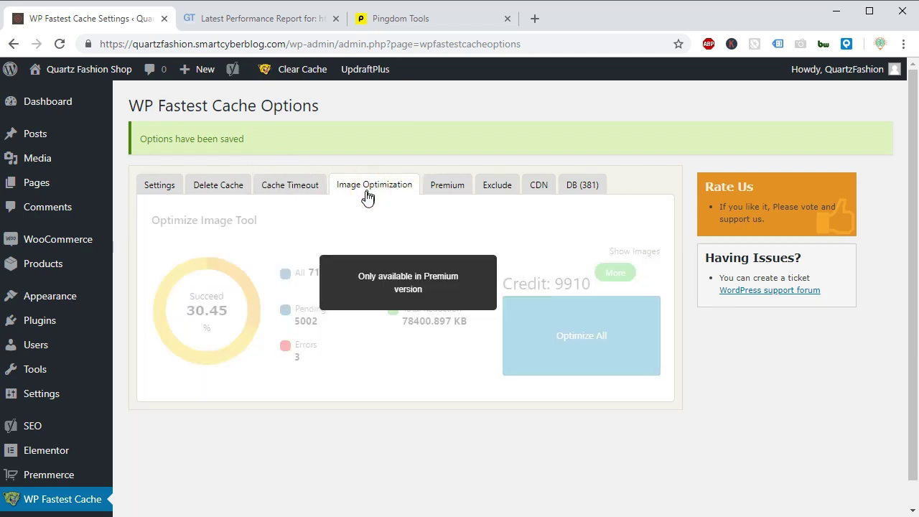
{"action": "left_click", "coordinate": [449, 190]}
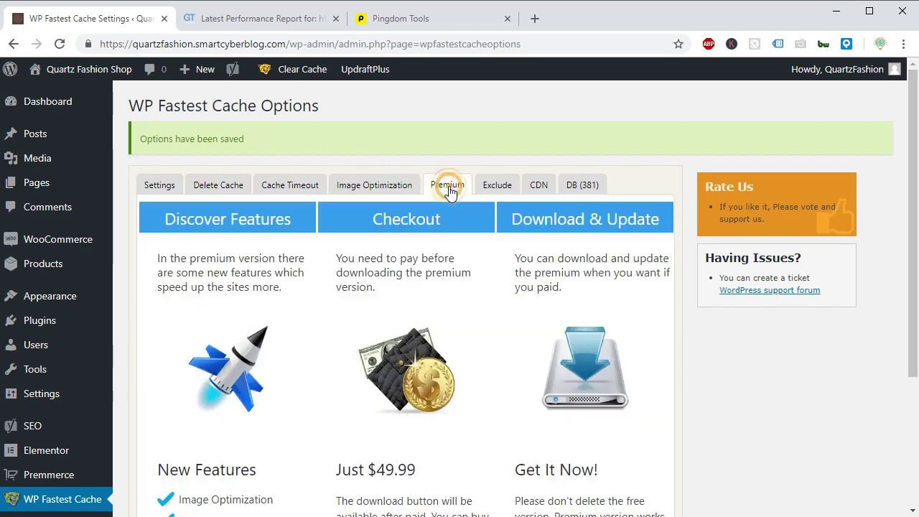
{"action": "left_click", "coordinate": [507, 195]}
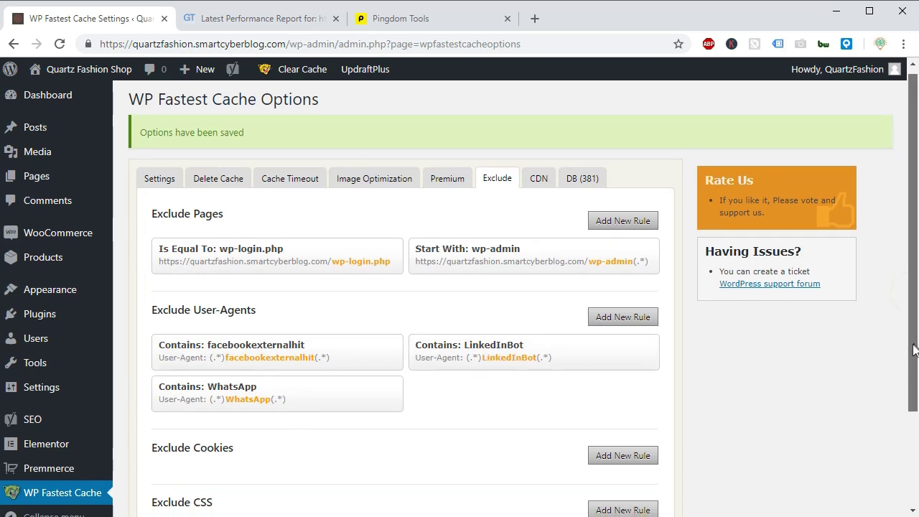
{"action": "left_click_drag", "start_coordinate": [914, 299], "coordinate": [914, 389]}
{"action": "scroll", "coordinate": [912, 389], "scroll_direction": "up", "scroll_amount": 2}
{"action": "left_click", "coordinate": [540, 188]}
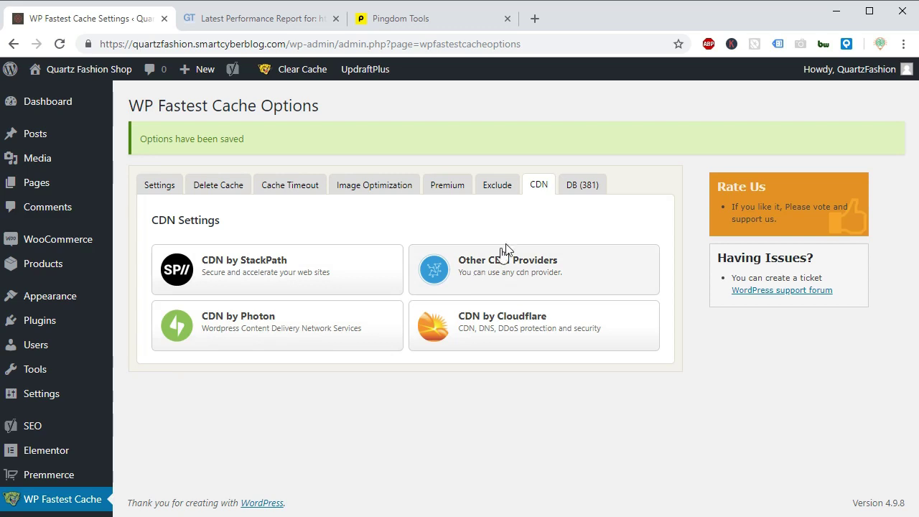
{"action": "left_click", "coordinate": [583, 186]}
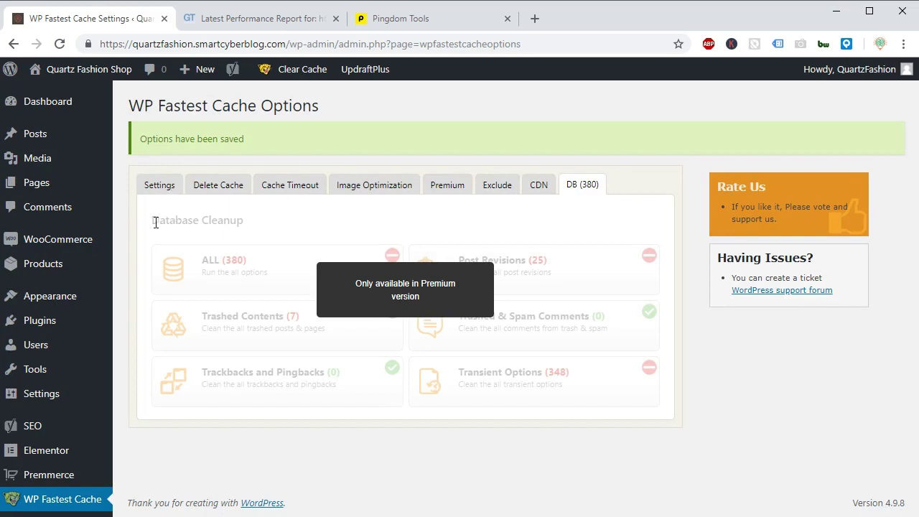
{"action": "left_click_drag", "start_coordinate": [154, 223], "coordinate": [248, 230]}
{"action": "left_click", "coordinate": [283, 230]}
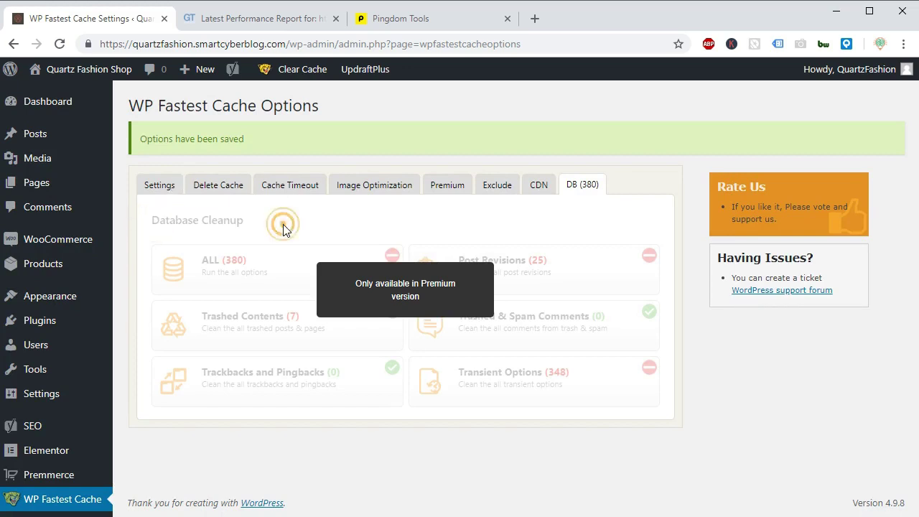
{"action": "left_click", "coordinate": [160, 185]}
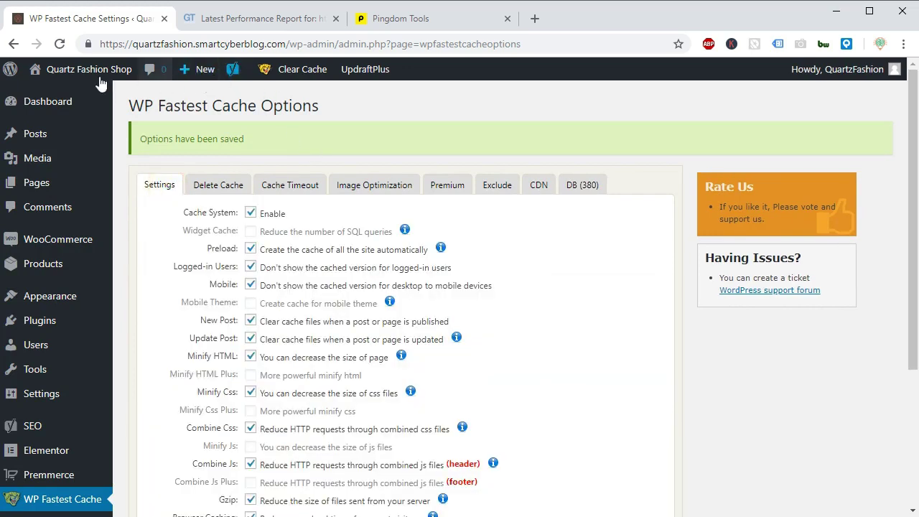
Queue a GTmetrix re-test of the shop home page from a duplicated report tab, then view the Pingdom results
{"action": "left_click", "coordinate": [239, 20]}
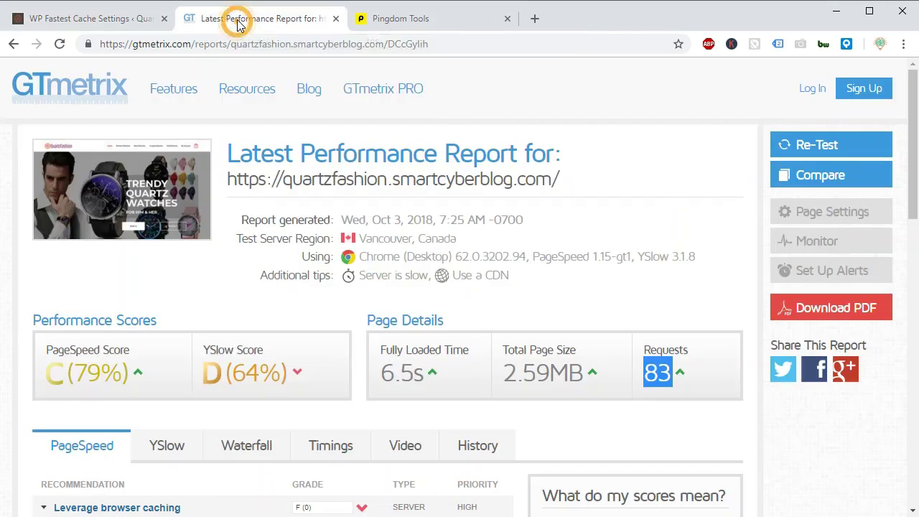
{"action": "right_click", "coordinate": [799, 146]}
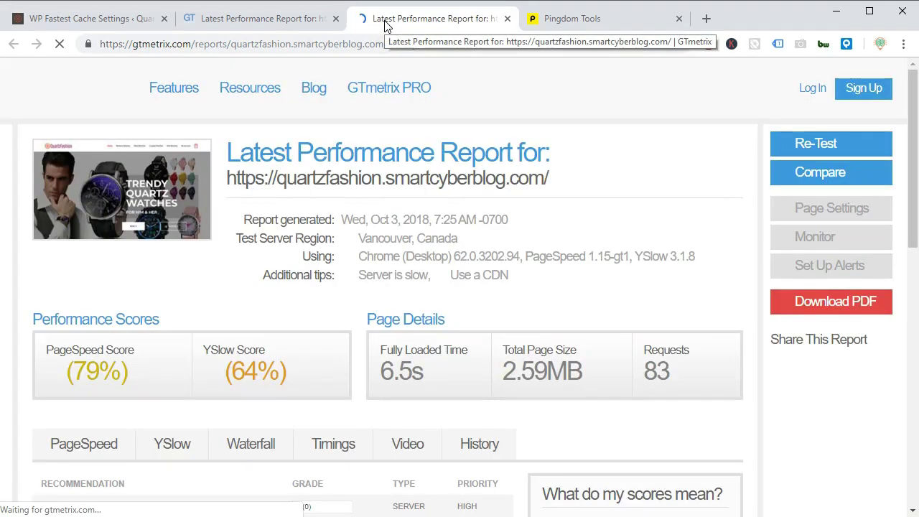
{"action": "left_click", "coordinate": [287, 20]}
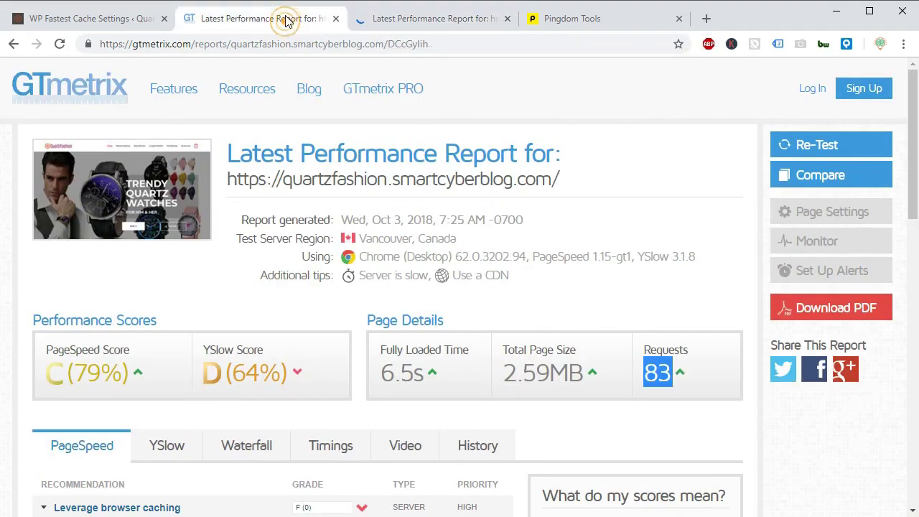
{"action": "left_click", "coordinate": [387, 19]}
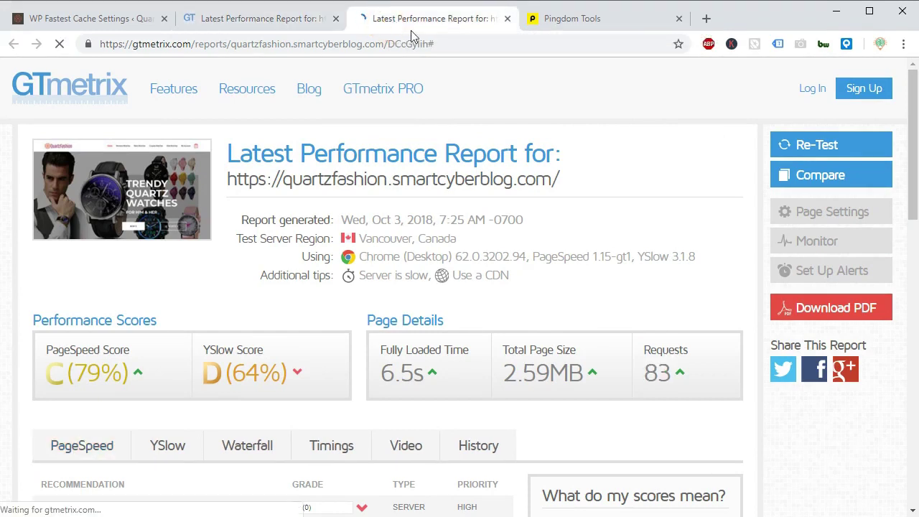
{"action": "left_click", "coordinate": [805, 148]}
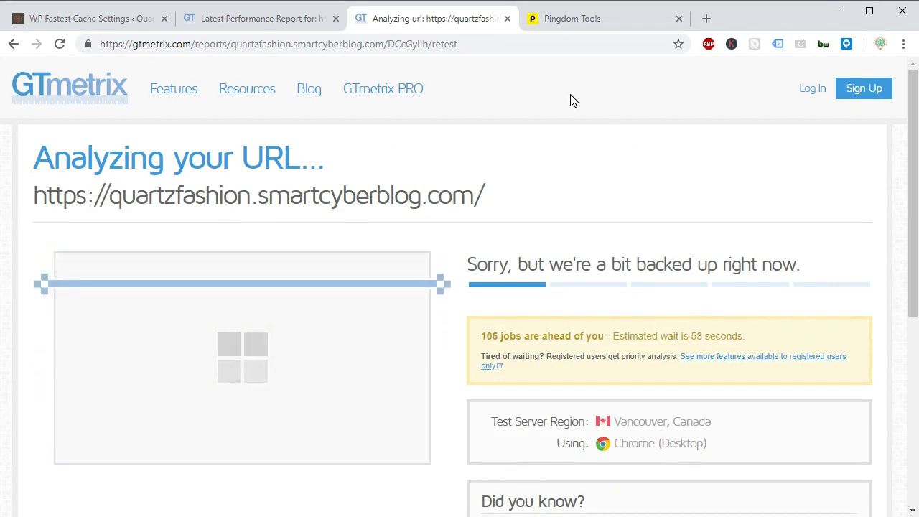
{"action": "left_click", "coordinate": [557, 18]}
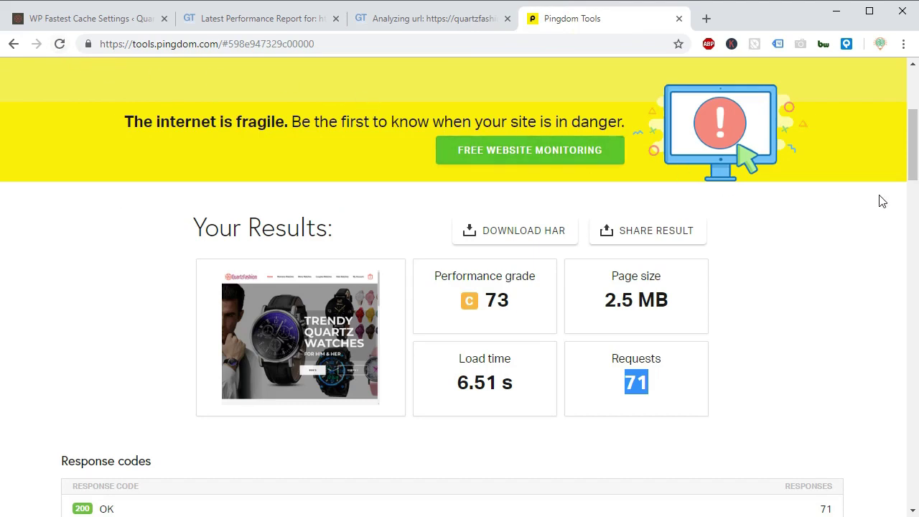
Open a fresh Pingdom Tools tab and copy the tested site URL from the earlier results
{"action": "scroll", "coordinate": [911, 168], "scroll_direction": "up", "scroll_amount": 3}
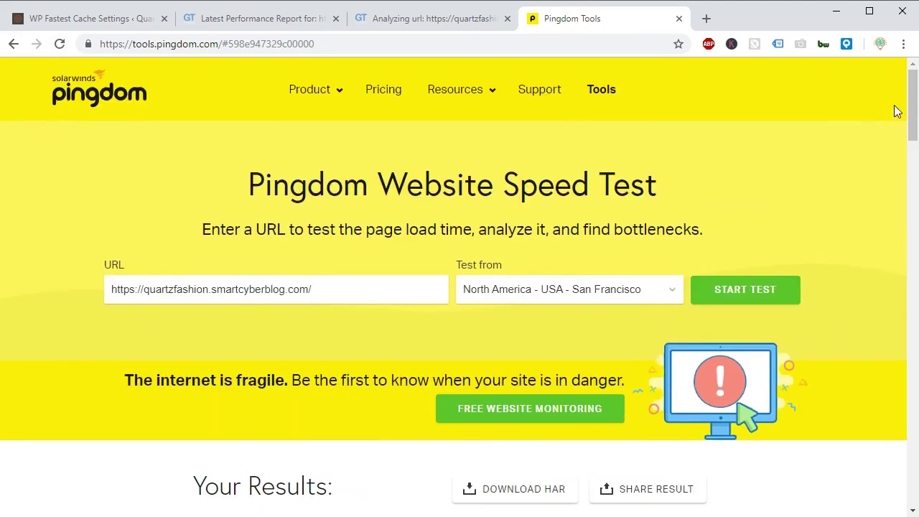
{"action": "right_click", "coordinate": [108, 104]}
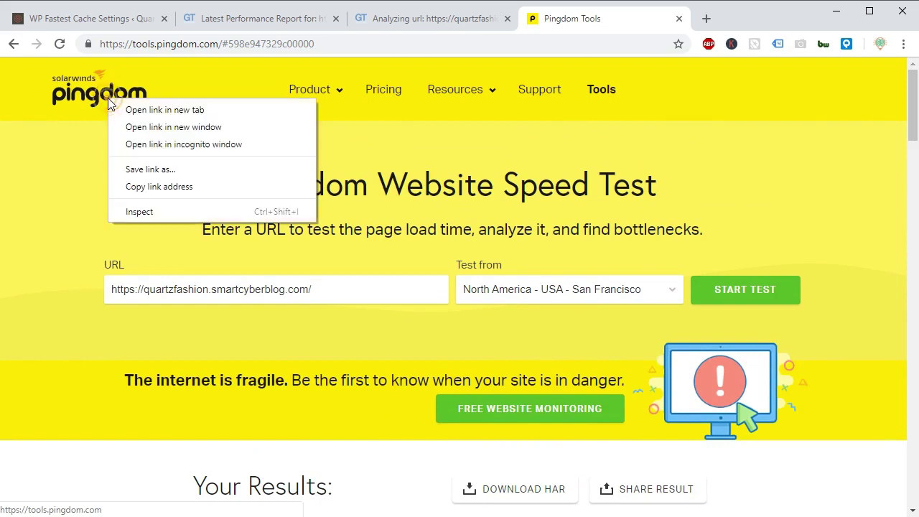
{"action": "left_click", "coordinate": [135, 110]}
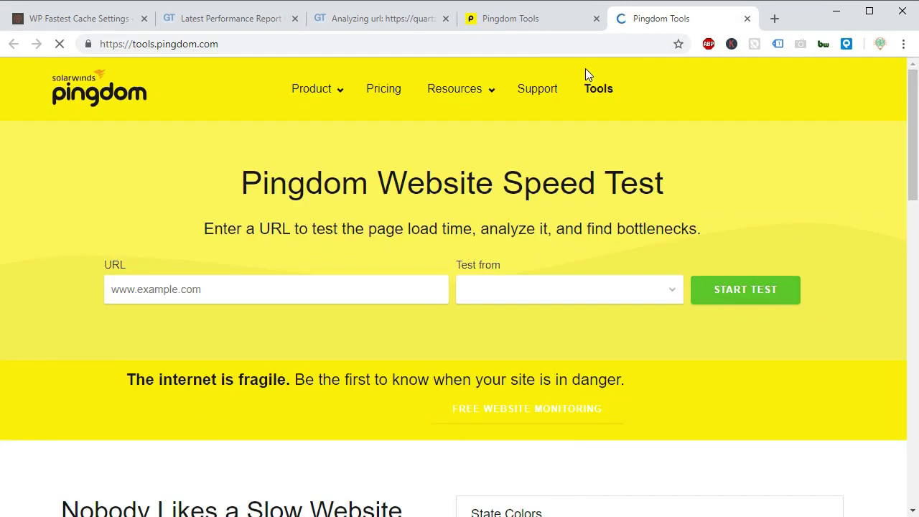
{"action": "left_click", "coordinate": [540, 23]}
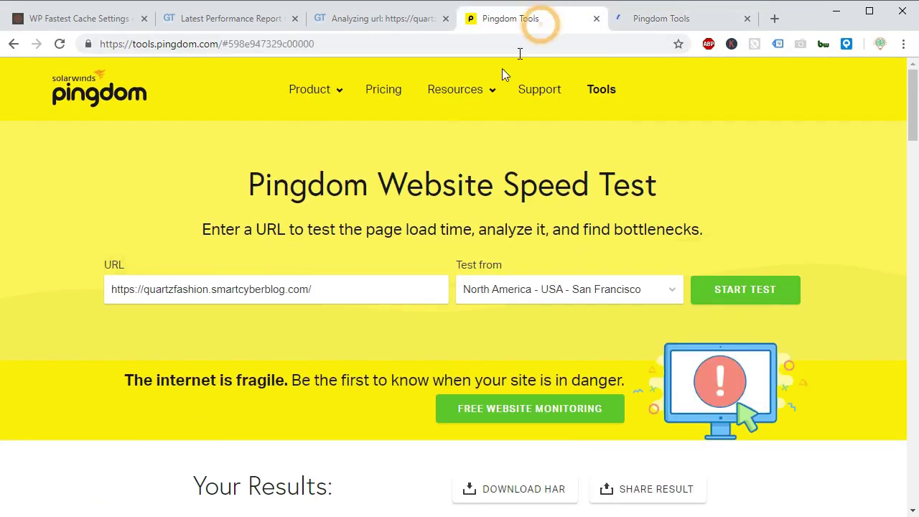
{"action": "double_click", "coordinate": [264, 289]}
{"action": "triple_click", "coordinate": [265, 289]}
{"action": "right_click", "coordinate": [266, 290]}
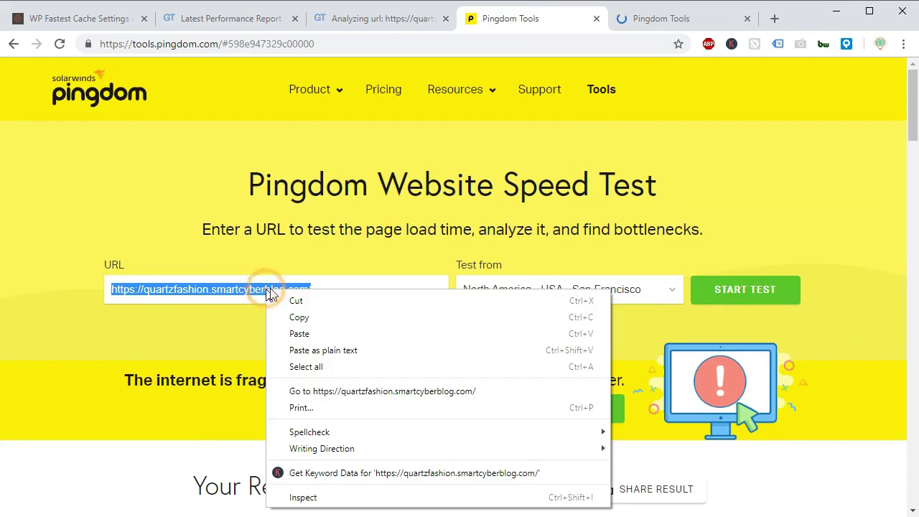
{"action": "left_click", "coordinate": [284, 314]}
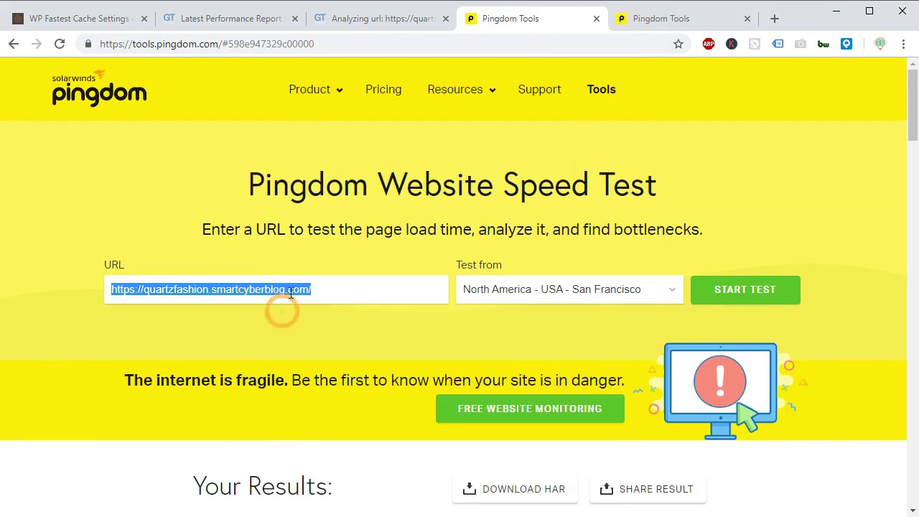
Paste the site URL into the new Pingdom test and keep the San Francisco location
{"action": "left_click", "coordinate": [635, 22]}
{"action": "right_click", "coordinate": [273, 289]}
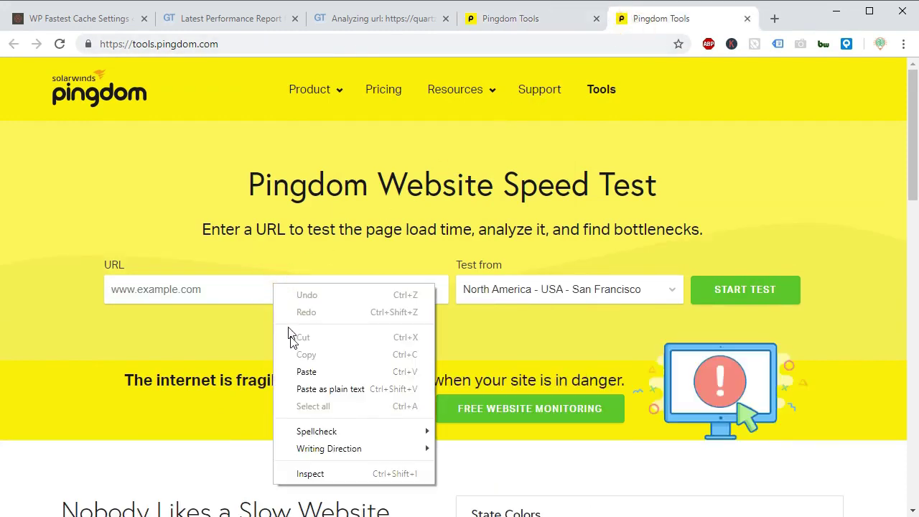
{"action": "left_click", "coordinate": [291, 368]}
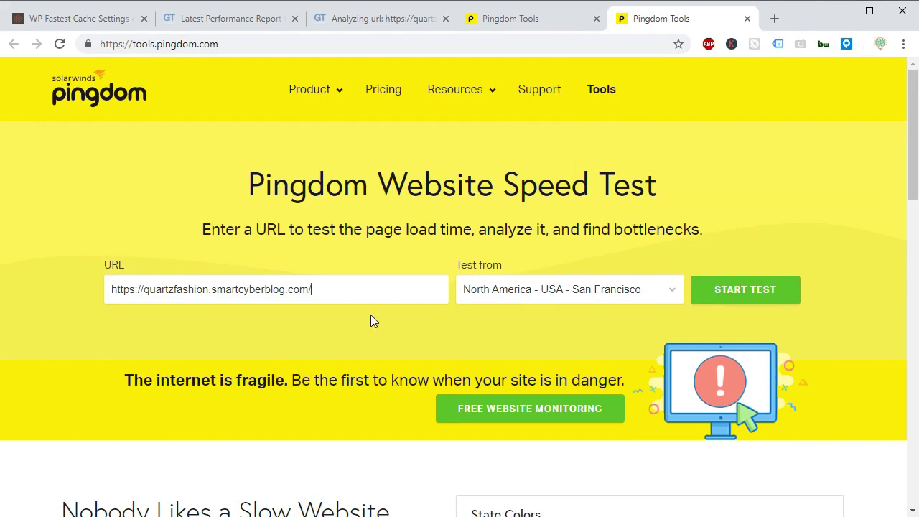
{"action": "left_click", "coordinate": [588, 293]}
{"action": "left_click", "coordinate": [585, 290]}
{"action": "left_click", "coordinate": [520, 22]}
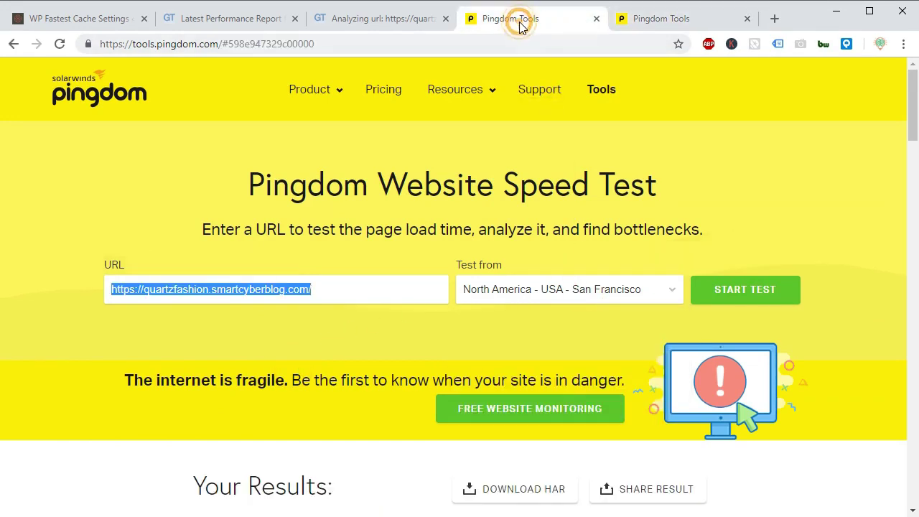
{"action": "left_click", "coordinate": [571, 297]}
{"action": "left_click", "coordinate": [568, 296]}
{"action": "left_click", "coordinate": [483, 141]}
Note GTmetrix's Vancouver, Canada test server and check the re-test's queue progress
{"action": "left_click", "coordinate": [211, 19]}
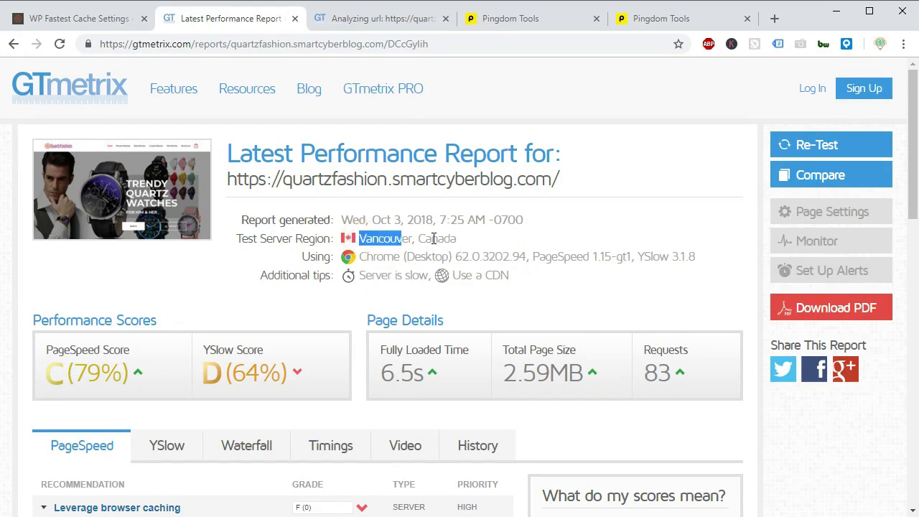
{"action": "left_click_drag", "start_coordinate": [444, 238], "coordinate": [492, 242]}
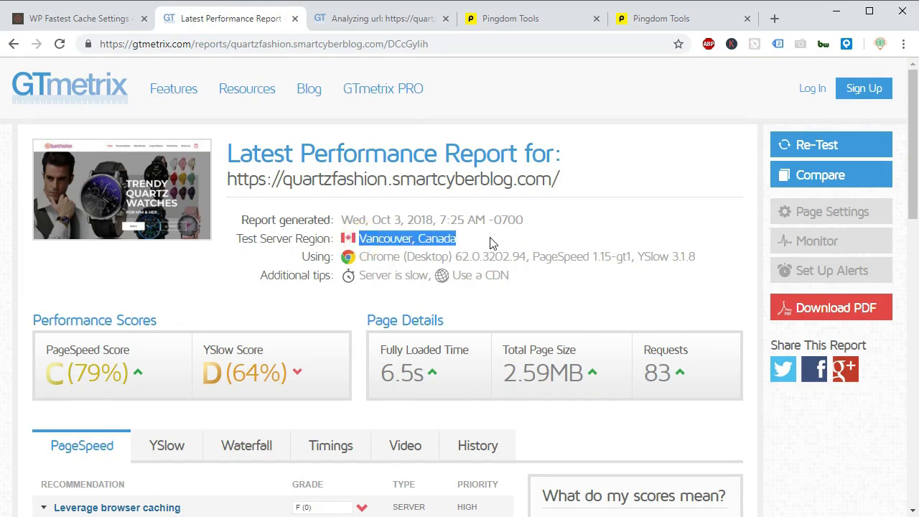
{"action": "left_click", "coordinate": [671, 18]}
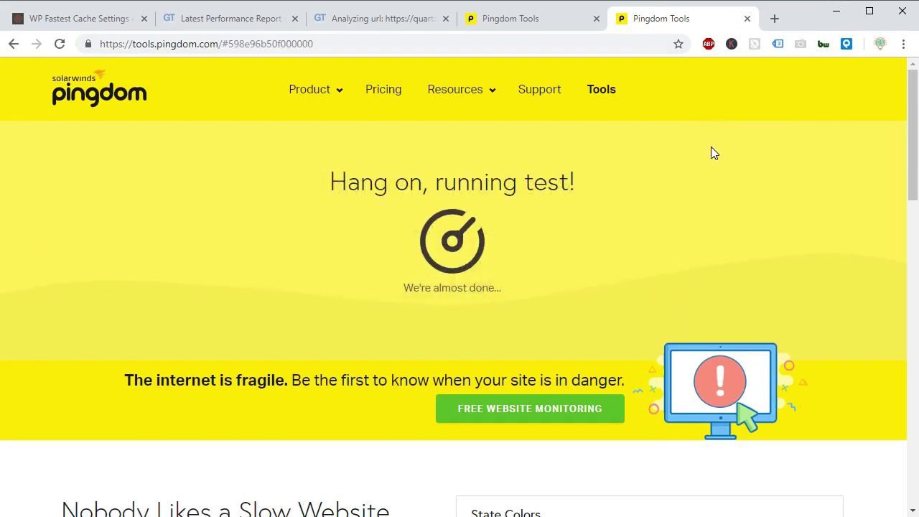
{"action": "left_click", "coordinate": [355, 19]}
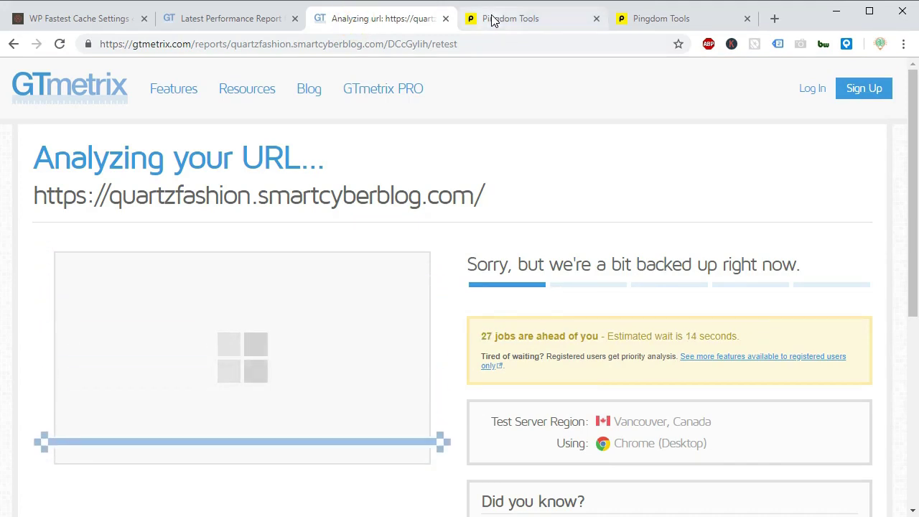
{"action": "left_click", "coordinate": [238, 20]}
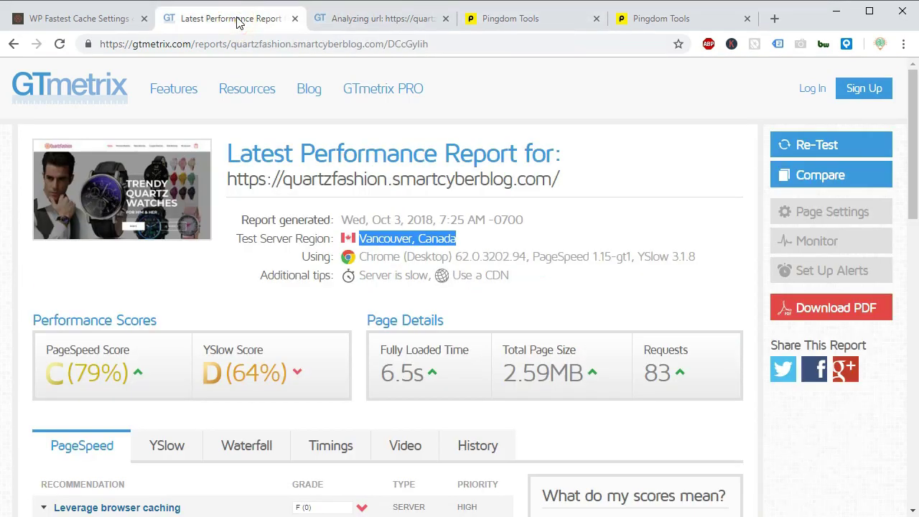
{"action": "left_click", "coordinate": [597, 223]}
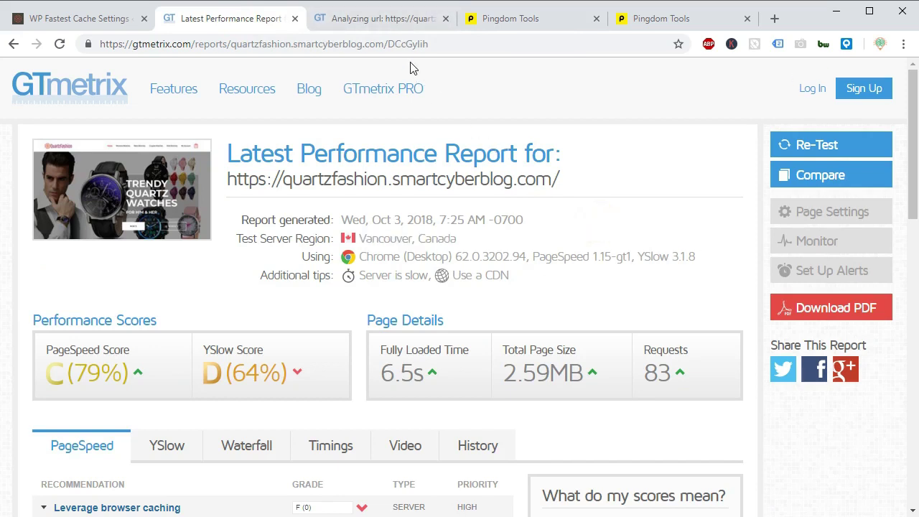
{"action": "left_click", "coordinate": [381, 26]}
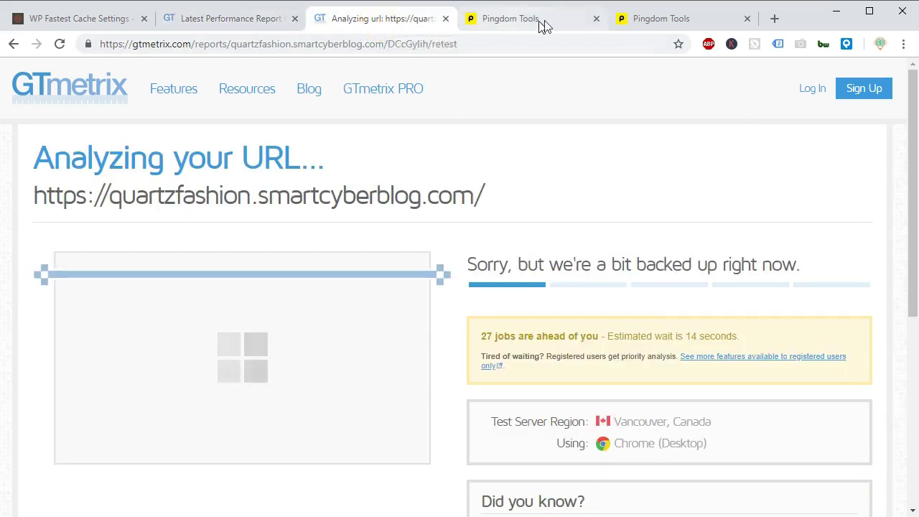
{"action": "left_click", "coordinate": [548, 24]}
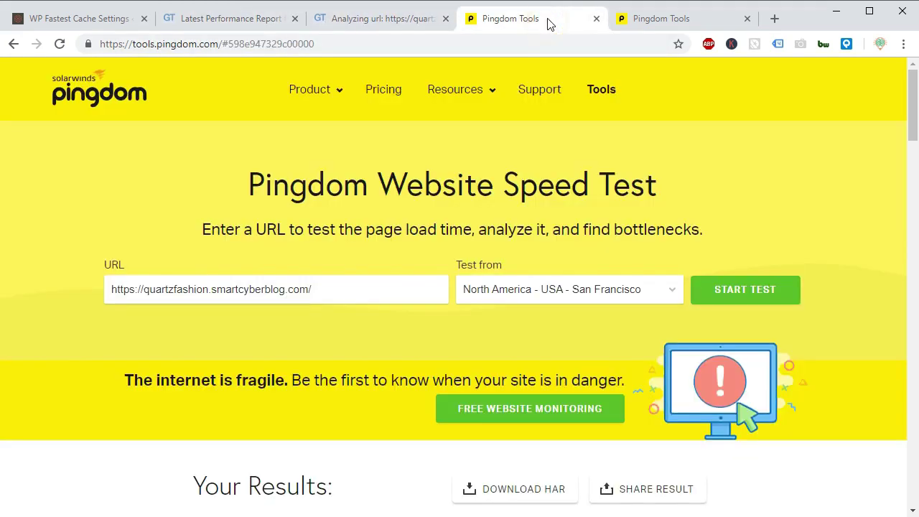
Review the new Pingdom result: grade 83, load time 4.38 s, 63 requests, 2.5 MB page size
{"action": "left_click", "coordinate": [655, 22]}
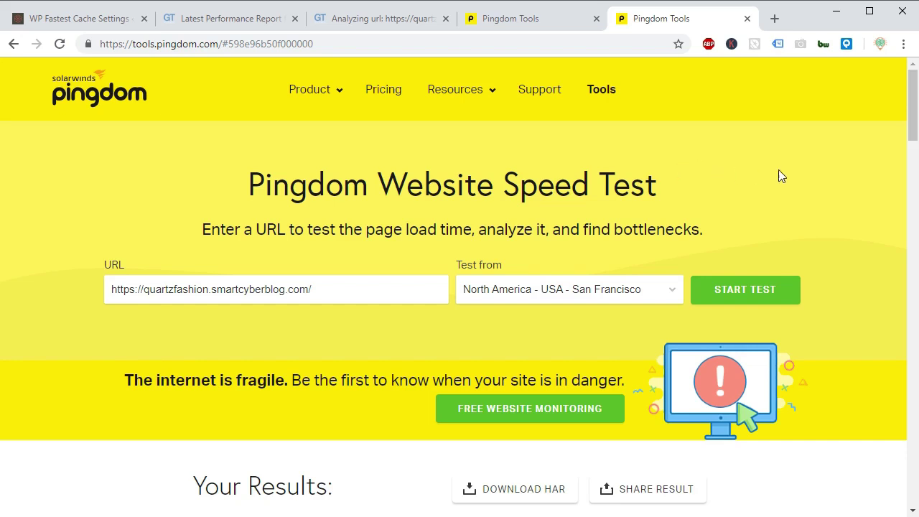
{"action": "left_click_drag", "start_coordinate": [910, 126], "coordinate": [915, 172]}
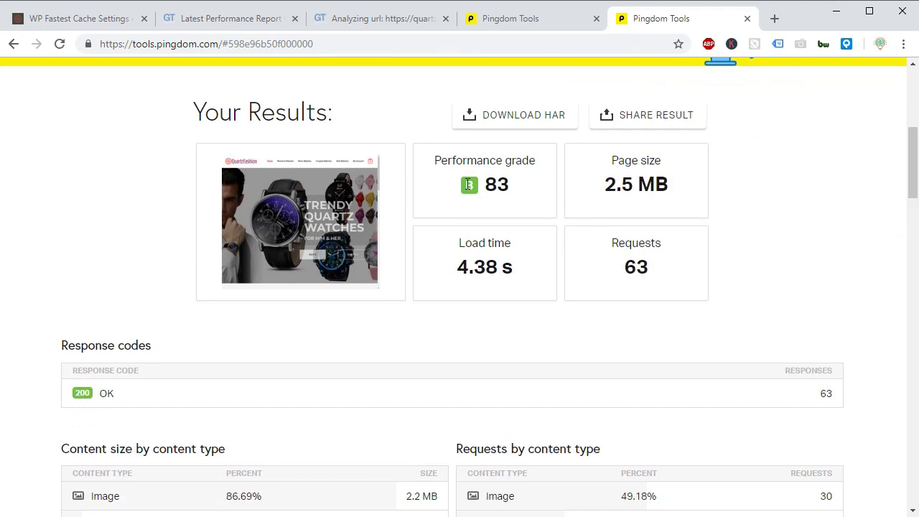
{"action": "double_click", "coordinate": [512, 187]}
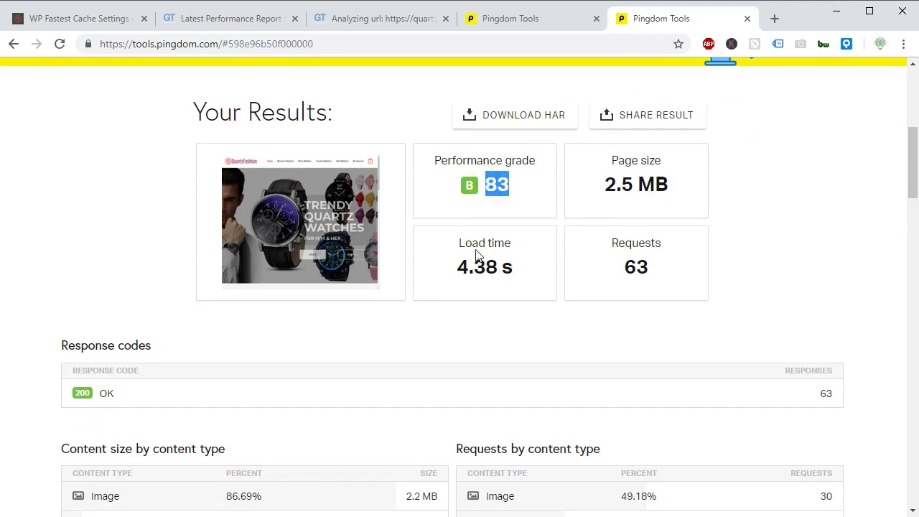
{"action": "left_click_drag", "start_coordinate": [458, 267], "coordinate": [521, 270]}
{"action": "left_click_drag", "start_coordinate": [625, 266], "coordinate": [656, 270]}
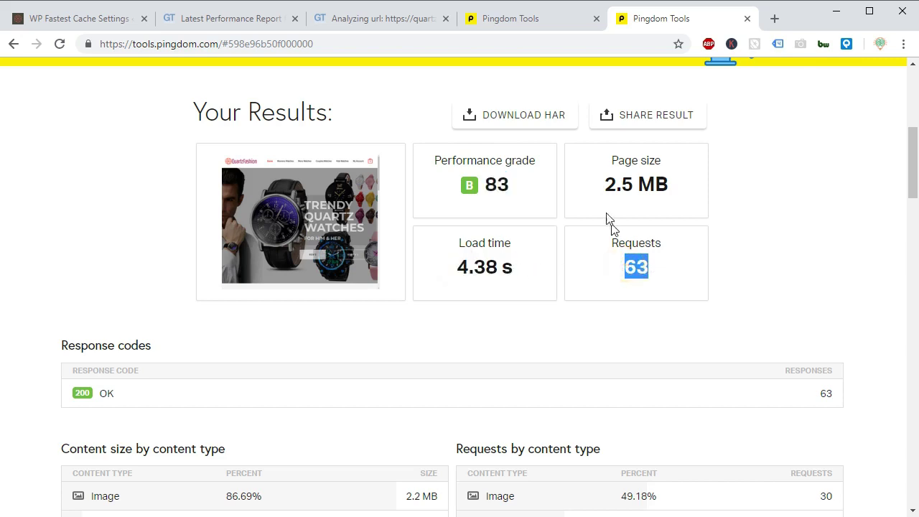
{"action": "left_click_drag", "start_coordinate": [606, 184], "coordinate": [682, 190]}
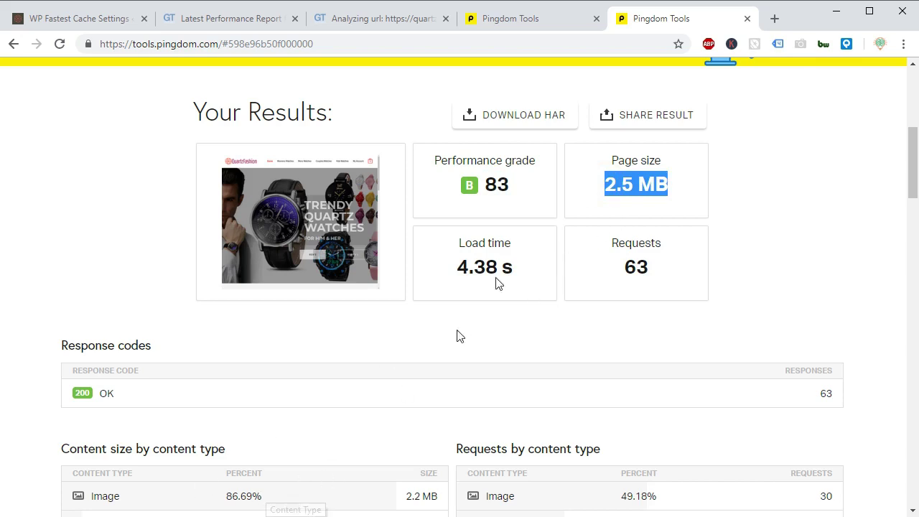
Compare load time 6.51 s versus 4.38 s and requests 71 versus 63 across Pingdom tabs
{"action": "left_click", "coordinate": [515, 20]}
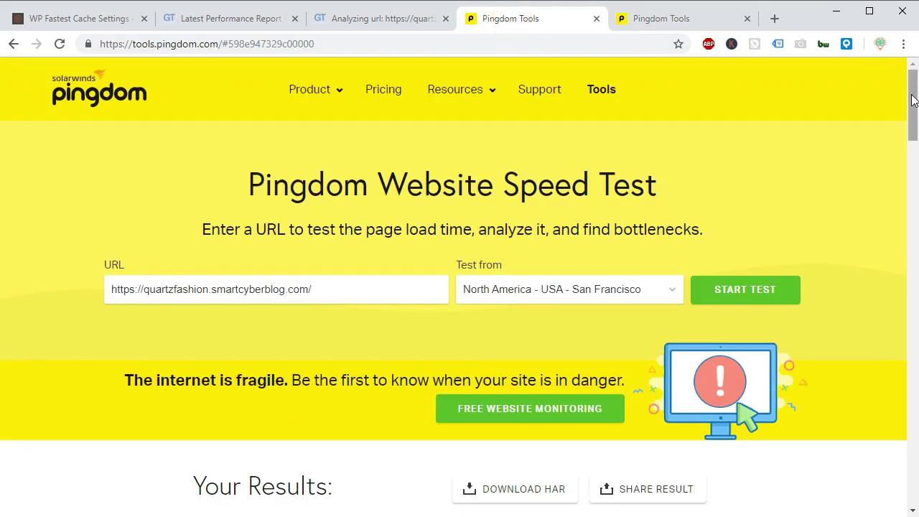
{"action": "left_click_drag", "start_coordinate": [914, 107], "coordinate": [913, 165]}
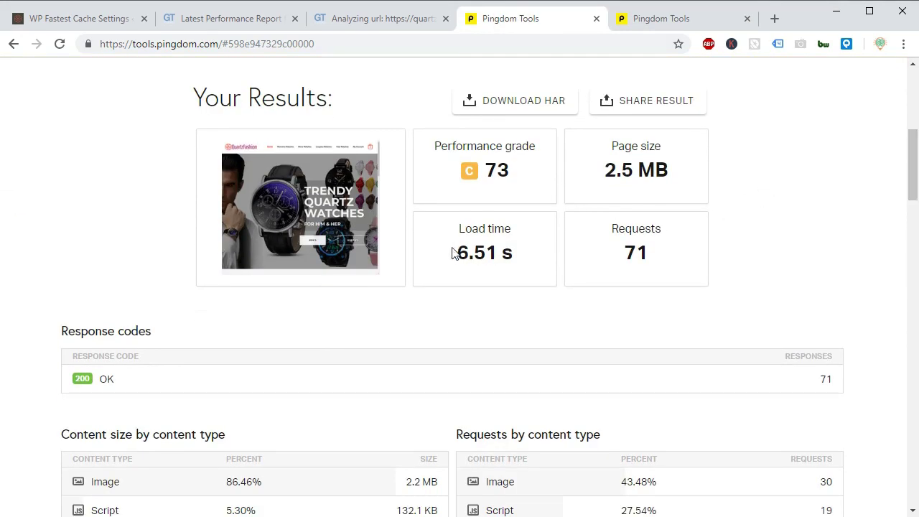
{"action": "left_click_drag", "start_coordinate": [448, 254], "coordinate": [514, 254]}
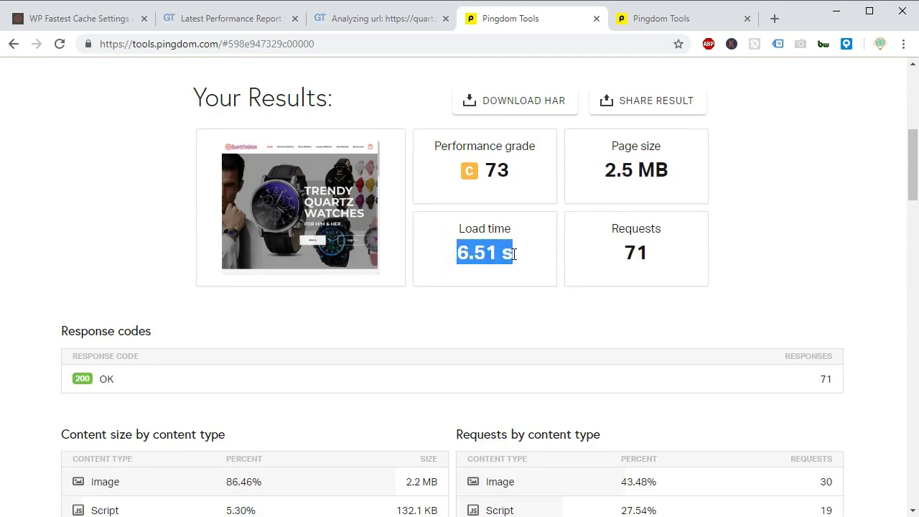
{"action": "left_click", "coordinate": [639, 19]}
{"action": "left_click_drag", "start_coordinate": [448, 266], "coordinate": [514, 269]}
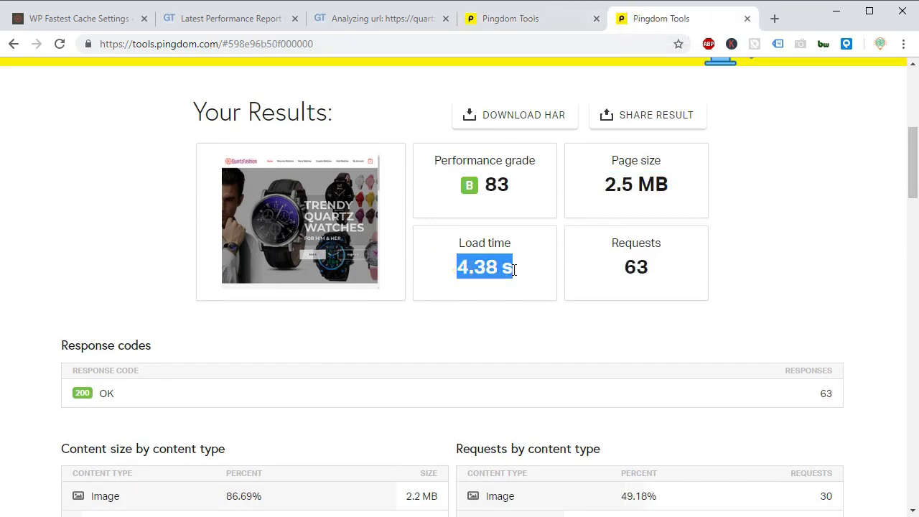
{"action": "left_click", "coordinate": [547, 23]}
{"action": "left_click_drag", "start_coordinate": [622, 247], "coordinate": [683, 251]}
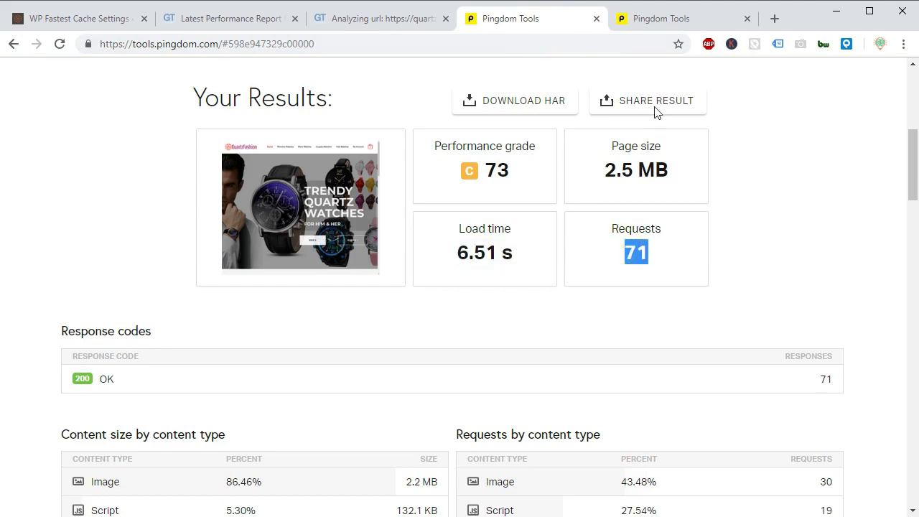
{"action": "left_click", "coordinate": [638, 21]}
{"action": "left_click_drag", "start_coordinate": [619, 267], "coordinate": [678, 268]}
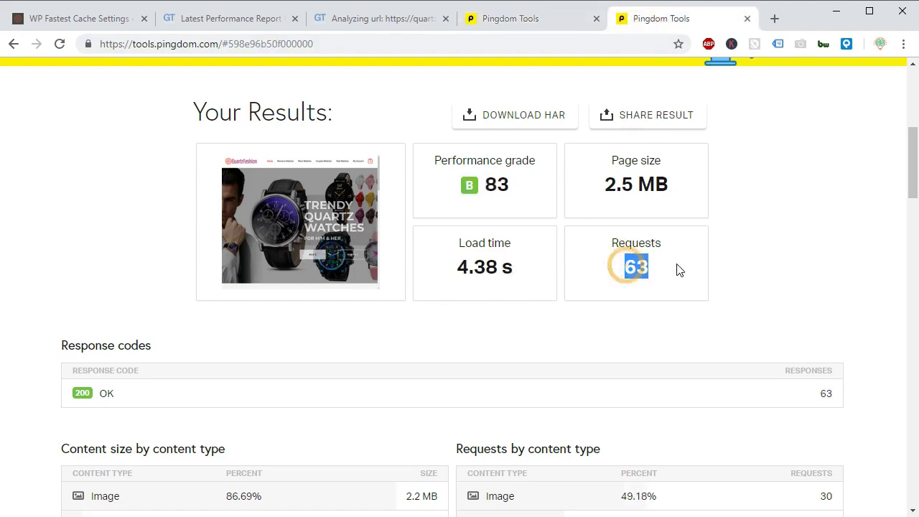
Compare the earlier performance grade 73 with the new grade 83
{"action": "left_click", "coordinate": [537, 17]}
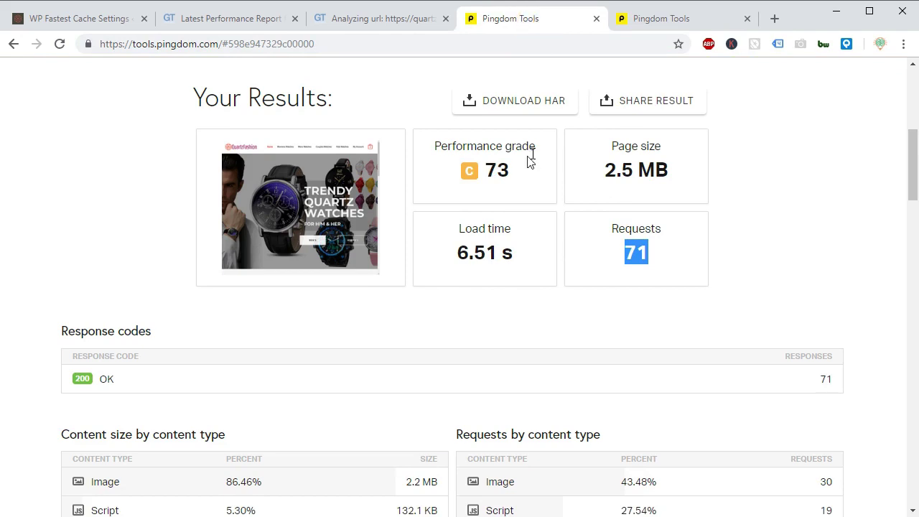
{"action": "left_click_drag", "start_coordinate": [491, 167], "coordinate": [540, 170]}
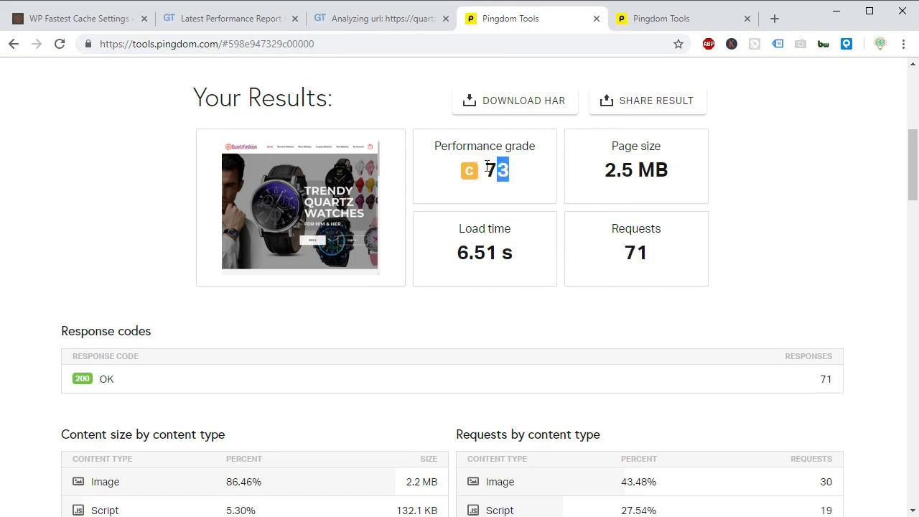
{"action": "left_click_drag", "start_coordinate": [476, 168], "coordinate": [523, 207]}
{"action": "left_click", "coordinate": [636, 19]}
{"action": "left_click", "coordinate": [489, 186]}
{"action": "left_click", "coordinate": [521, 203]}
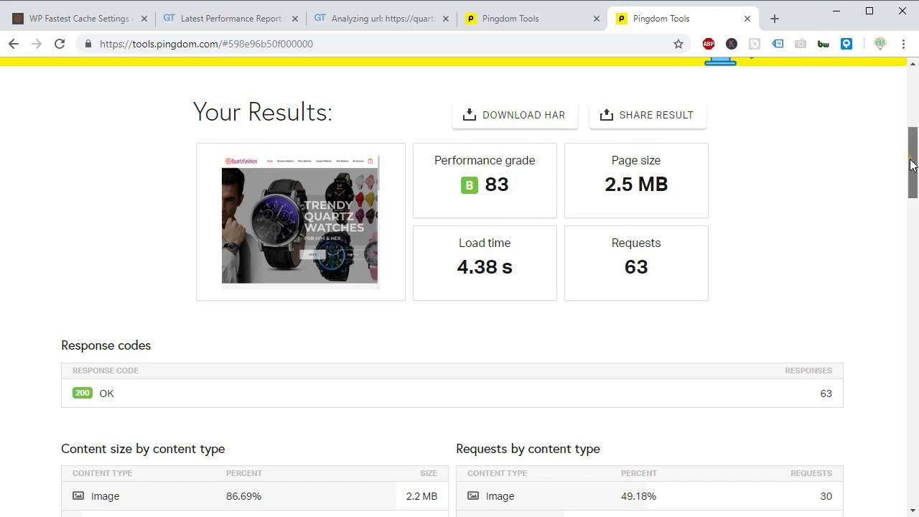
{"action": "left_click_drag", "start_coordinate": [910, 158], "coordinate": [916, 227]}
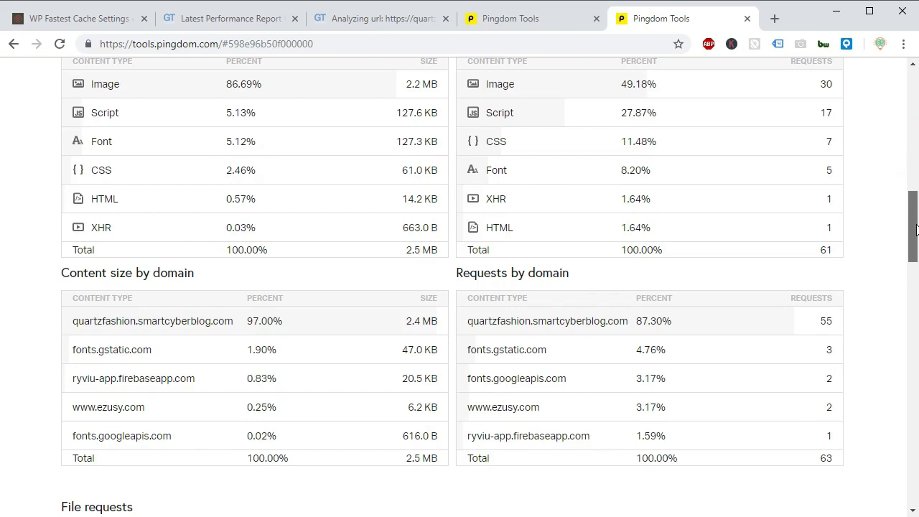
{"action": "left_click_drag", "start_coordinate": [917, 228], "coordinate": [910, 293]}
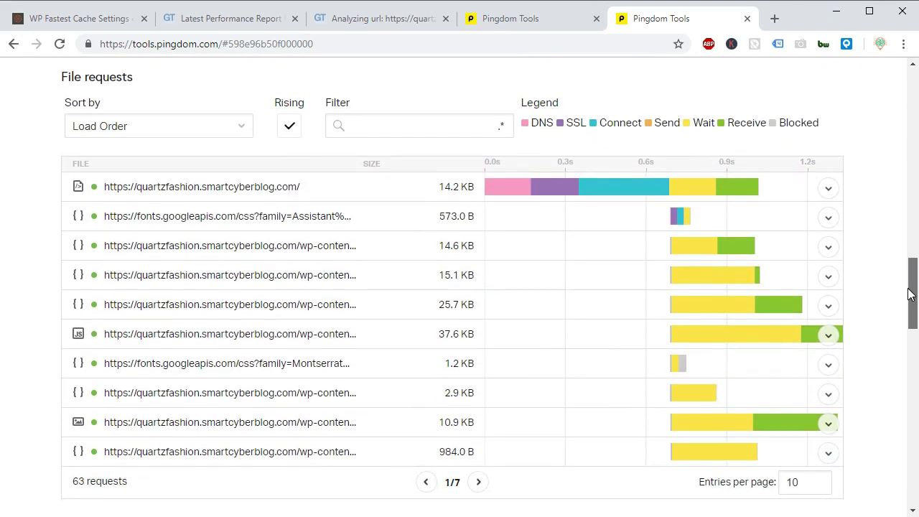
{"action": "left_click", "coordinate": [499, 20]}
Look over the earlier GTmetrix report and the running re-test's progress
{"action": "left_click", "coordinate": [382, 20]}
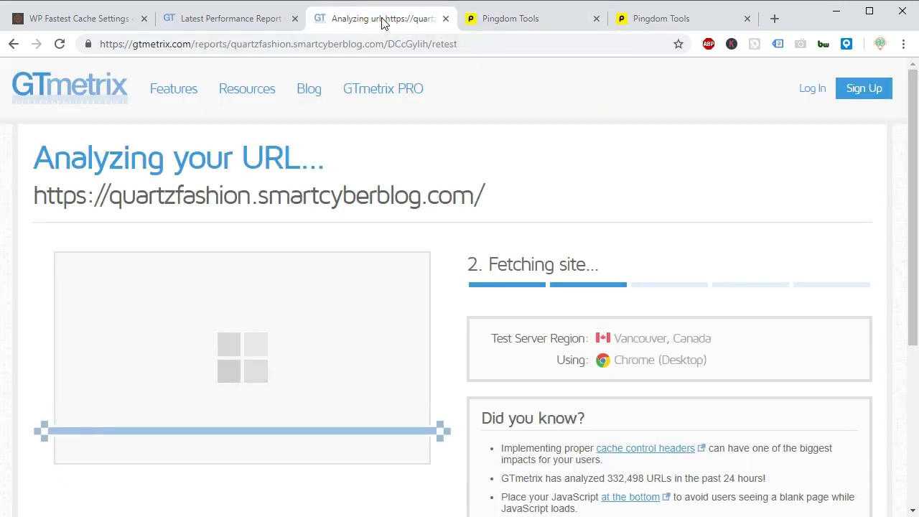
{"action": "left_click", "coordinate": [211, 20]}
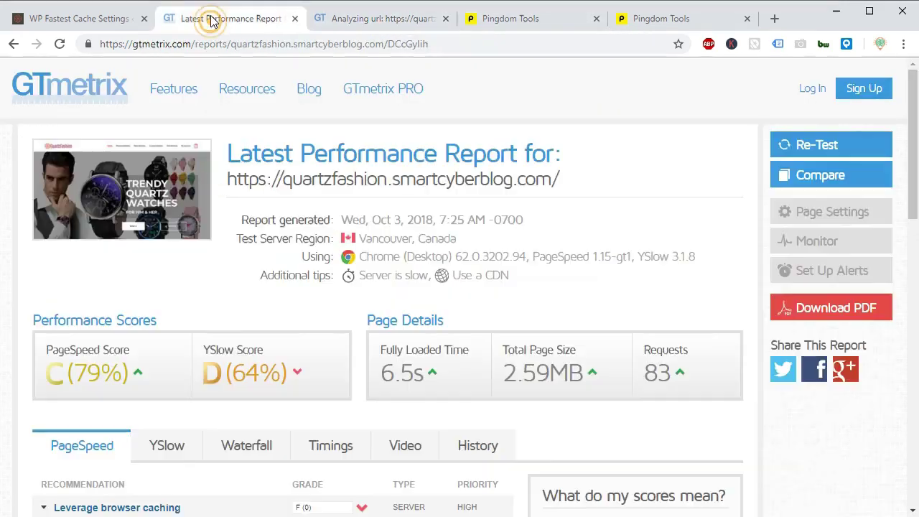
{"action": "left_click", "coordinate": [355, 21]}
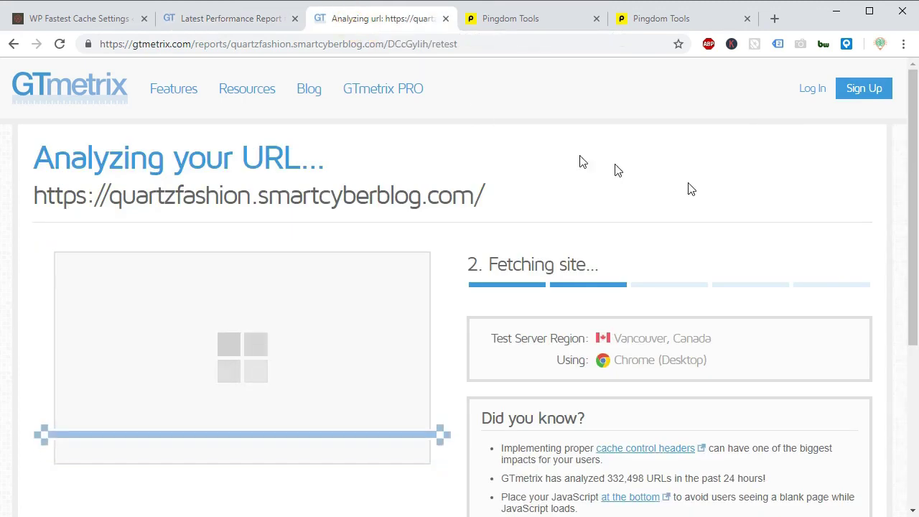
{"action": "left_click_drag", "start_coordinate": [908, 183], "coordinate": [909, 225]}
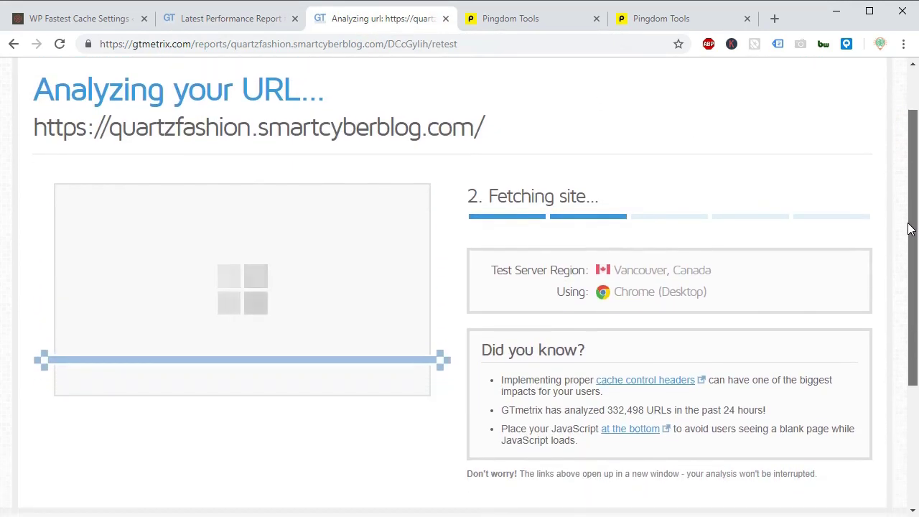
{"action": "left_click", "coordinate": [221, 17]}
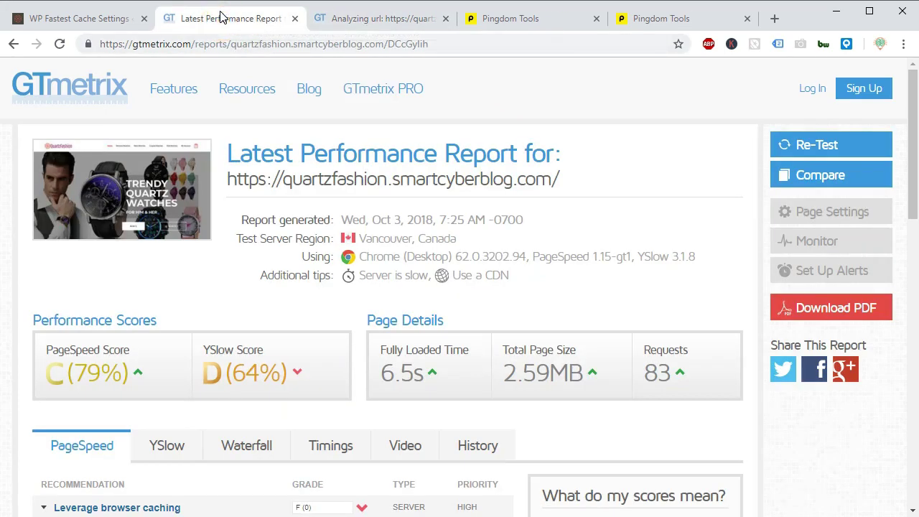
Open the live Quartz Fashion Shop home page in a new window from the WordPress admin bar
{"action": "left_click", "coordinate": [97, 21]}
{"action": "mouse_move", "coordinate": [62, 70]}
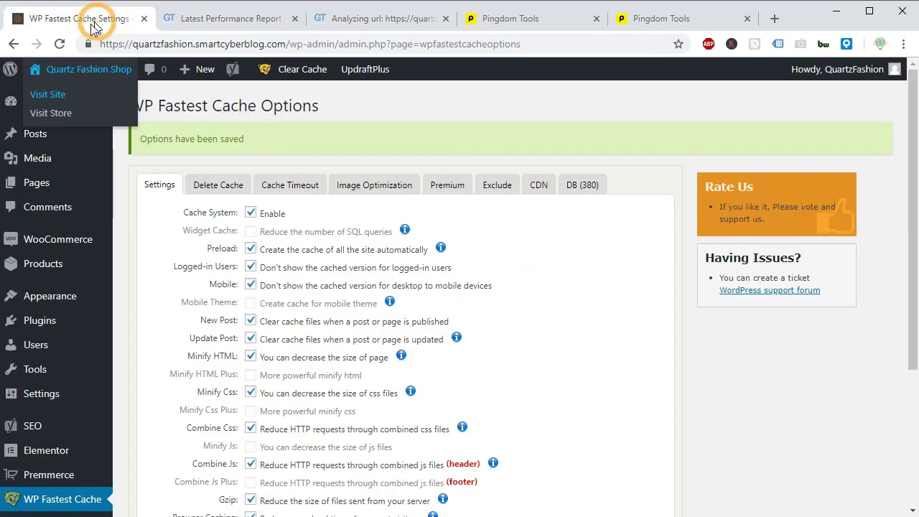
{"action": "right_click", "coordinate": [49, 104]}
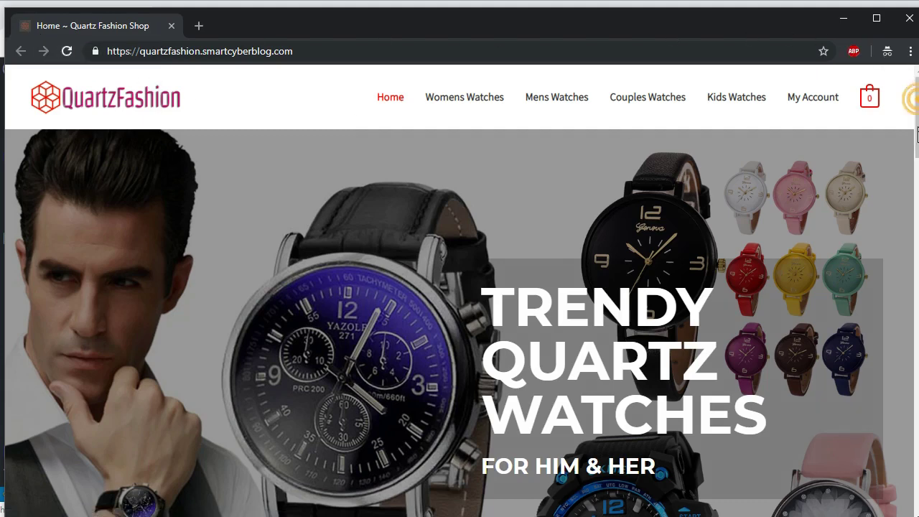
Browse the FOR WOMEN watches and open the Diamond Cutting Frameless Glass Wristwatch page
{"action": "scroll", "coordinate": [905, 104], "scroll_direction": "down", "scroll_amount": 10}
{"action": "scroll", "coordinate": [460, 288], "scroll_direction": "down", "scroll_amount": 9}
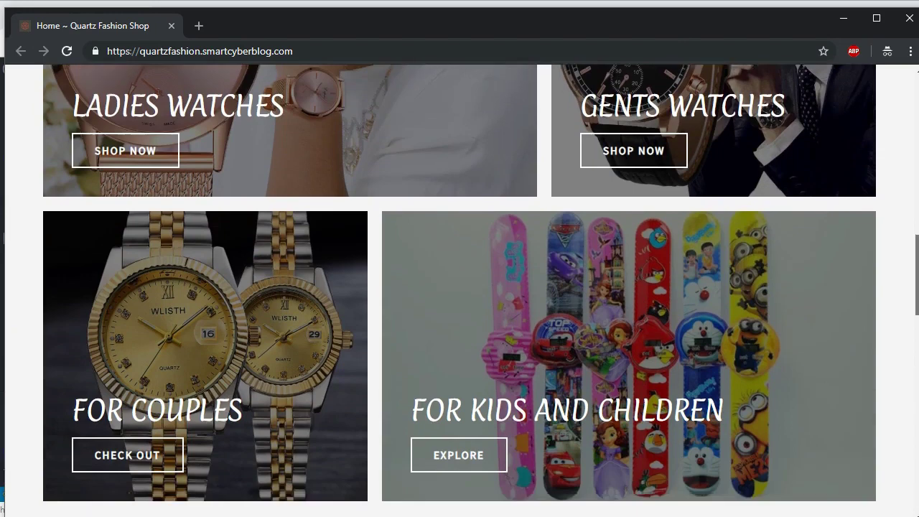
{"action": "scroll", "coordinate": [899, 357], "scroll_direction": "down", "scroll_amount": 3}
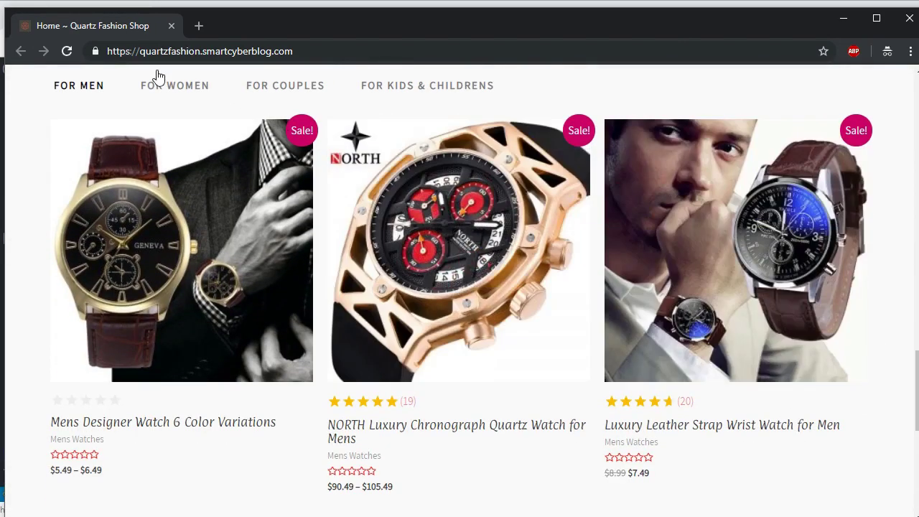
{"action": "left_click", "coordinate": [155, 87]}
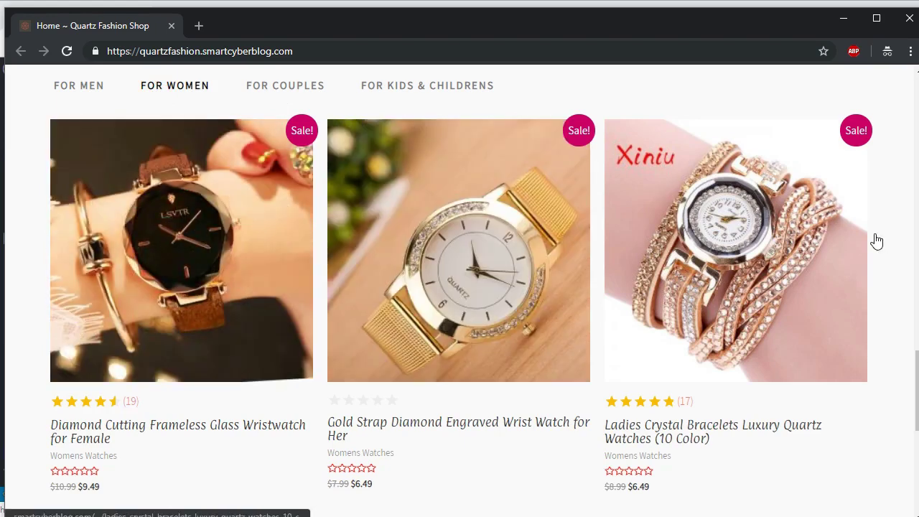
{"action": "double_click", "coordinate": [912, 390]}
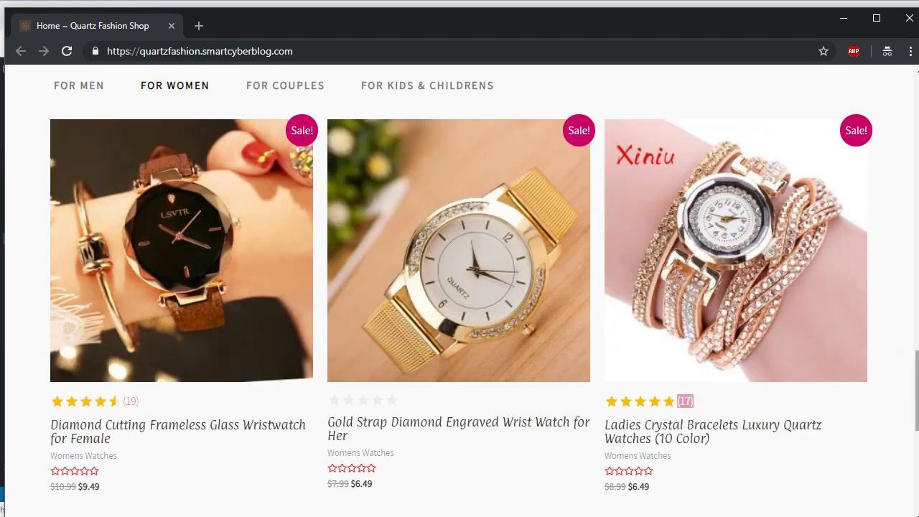
{"action": "left_click_drag", "start_coordinate": [912, 390], "coordinate": [892, 384]}
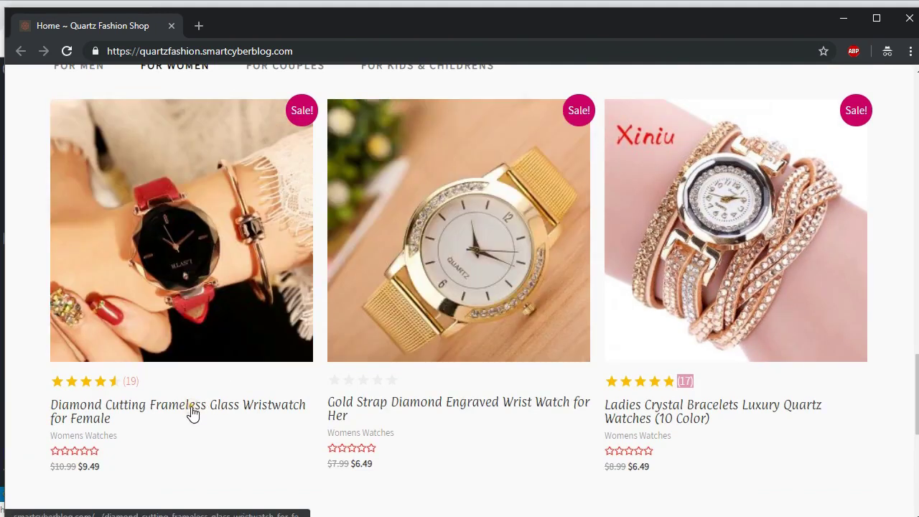
{"action": "left_click", "coordinate": [192, 406]}
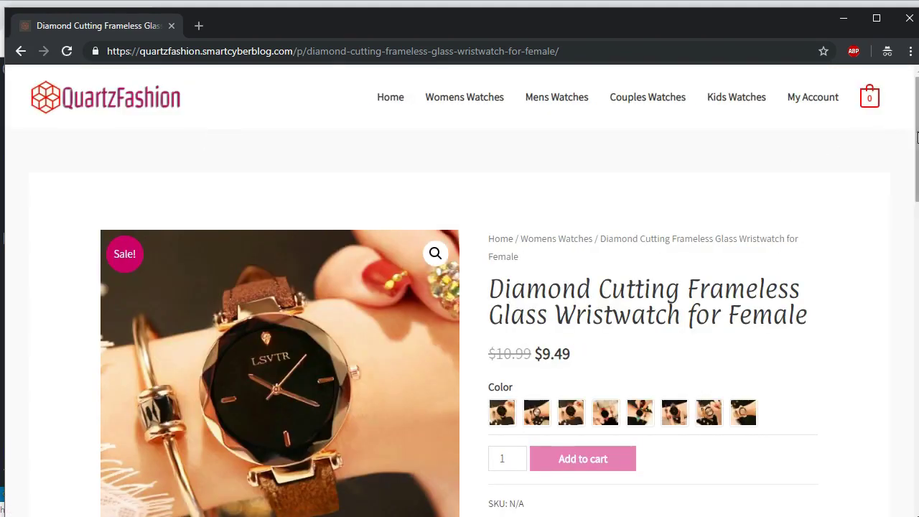
Try the wristwatch's colour variations, ending on grey black
{"action": "scroll", "coordinate": [916, 179], "scroll_direction": "down", "scroll_amount": 2}
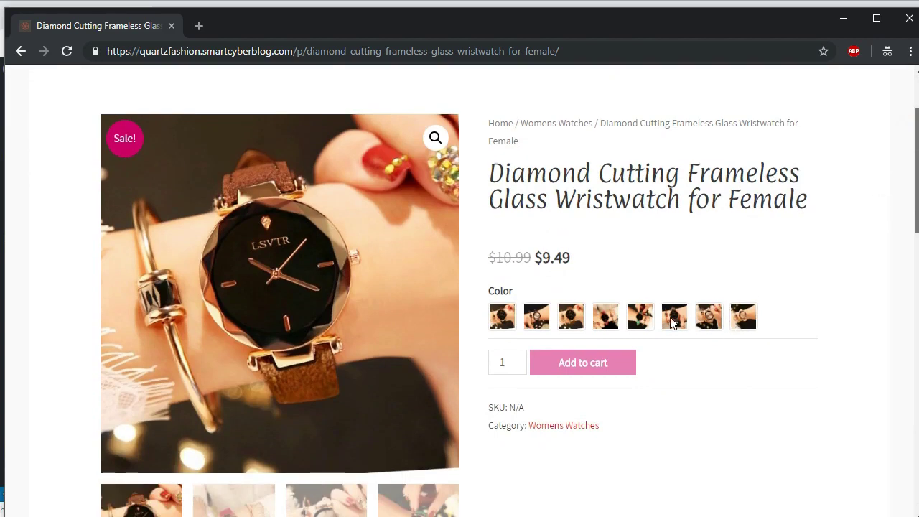
{"action": "scroll", "coordinate": [632, 316], "scroll_direction": "down", "scroll_amount": 1}
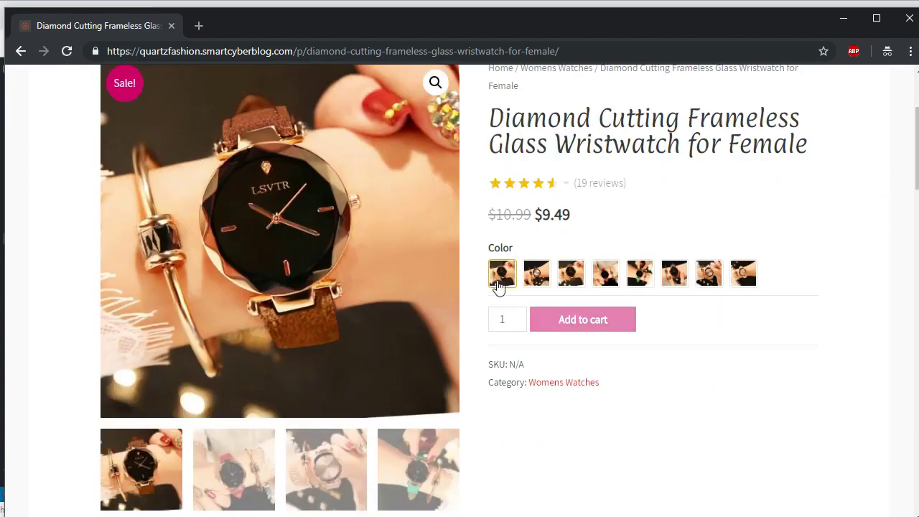
{"action": "left_click", "coordinate": [575, 282]}
{"action": "left_click", "coordinate": [608, 276]}
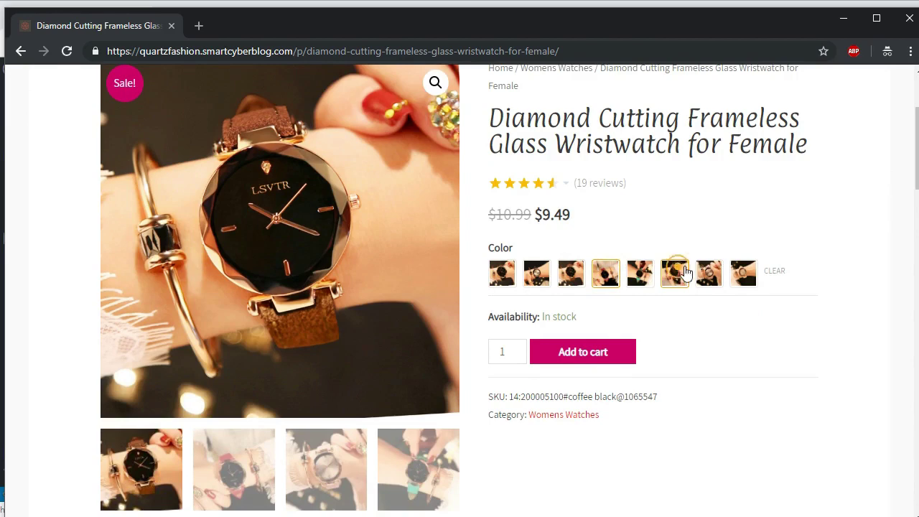
{"action": "left_click", "coordinate": [675, 273]}
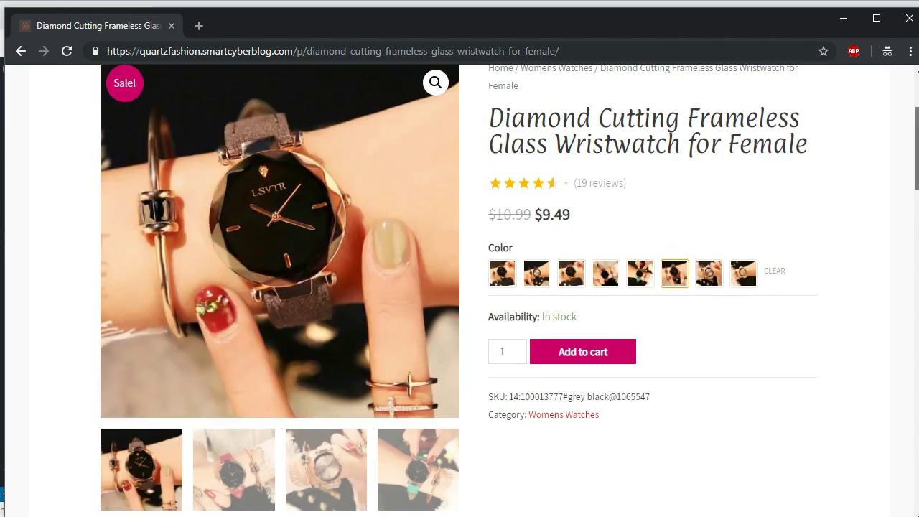
{"action": "left_click_drag", "start_coordinate": [916, 148], "coordinate": [884, 460]}
View the Ladies Crystal Bracelets page, go back, and close the store window
{"action": "left_click", "coordinate": [375, 110]}
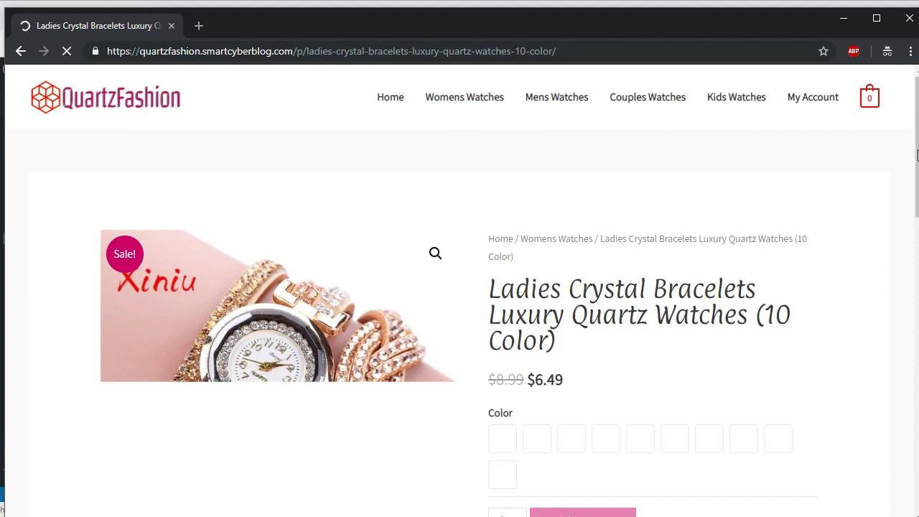
{"action": "scroll", "coordinate": [917, 156], "scroll_direction": "down", "scroll_amount": 4}
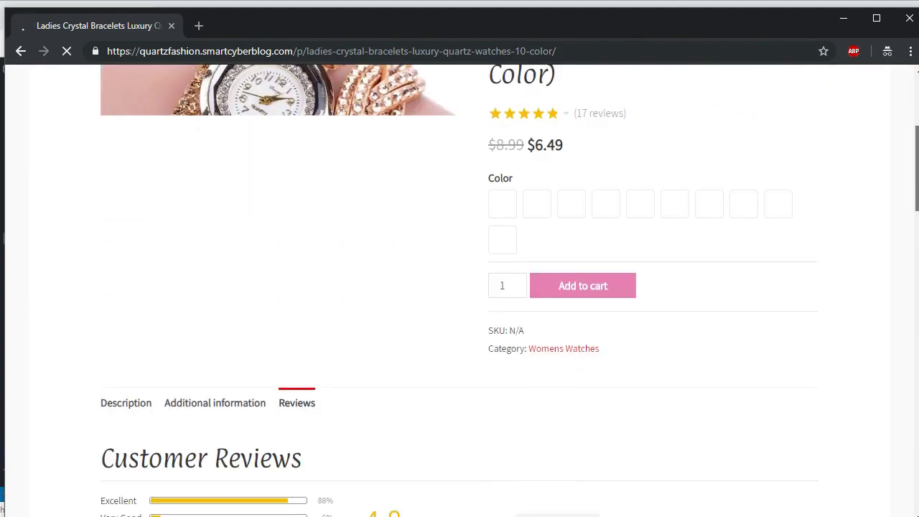
{"action": "scroll", "coordinate": [910, 338], "scroll_direction": "down", "scroll_amount": 12}
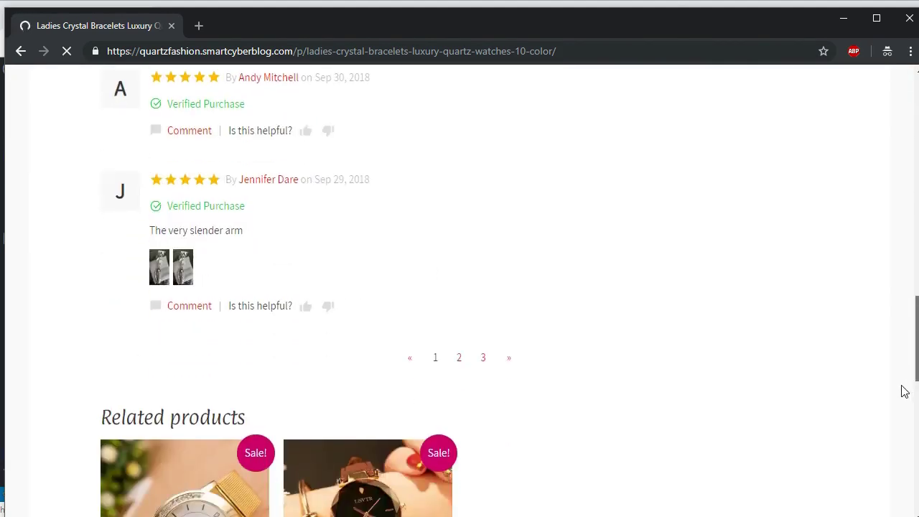
{"action": "left_click_drag", "start_coordinate": [915, 406], "coordinate": [911, 151]}
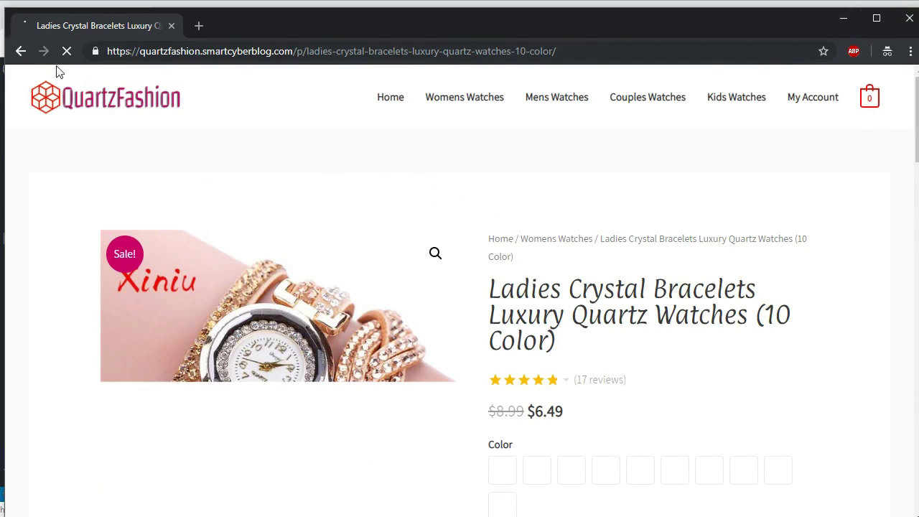
{"action": "left_click", "coordinate": [20, 51]}
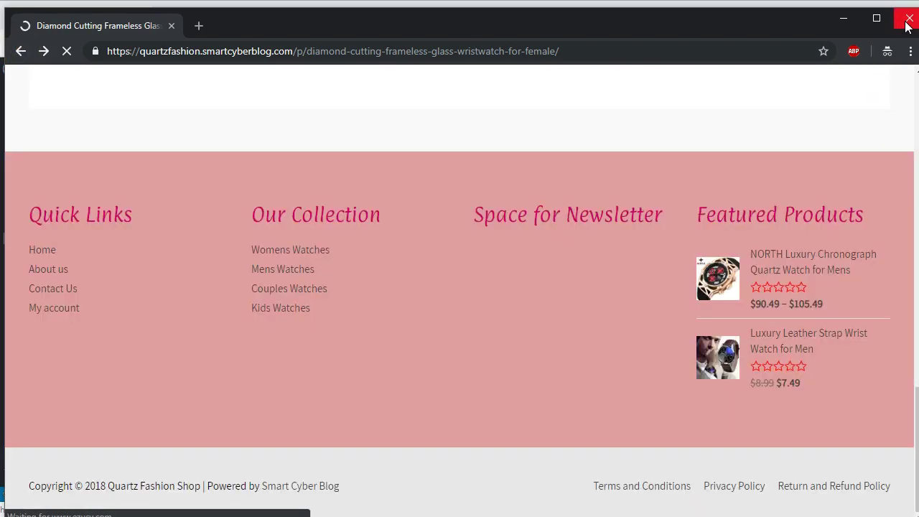
{"action": "left_click", "coordinate": [908, 23]}
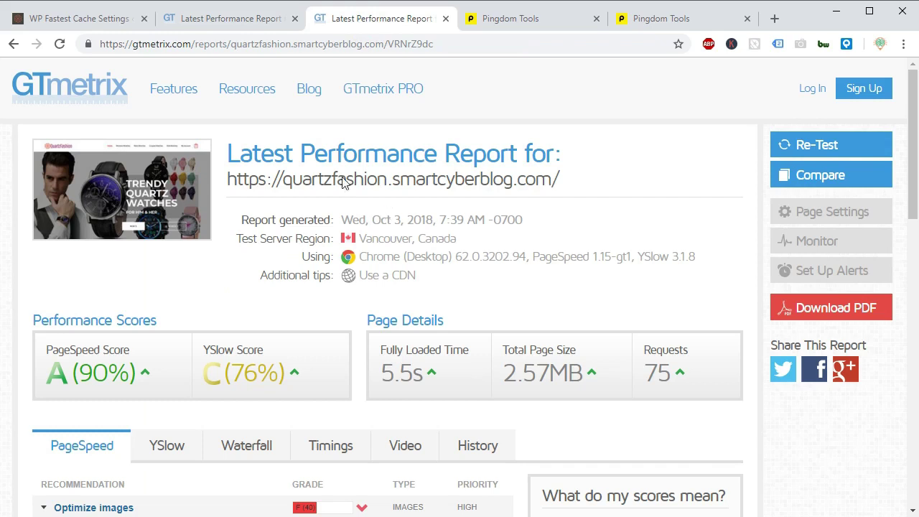
Compare the 7:25 AM and 7:39 AM GTmetrix report times across tabs
{"action": "left_click", "coordinate": [243, 18]}
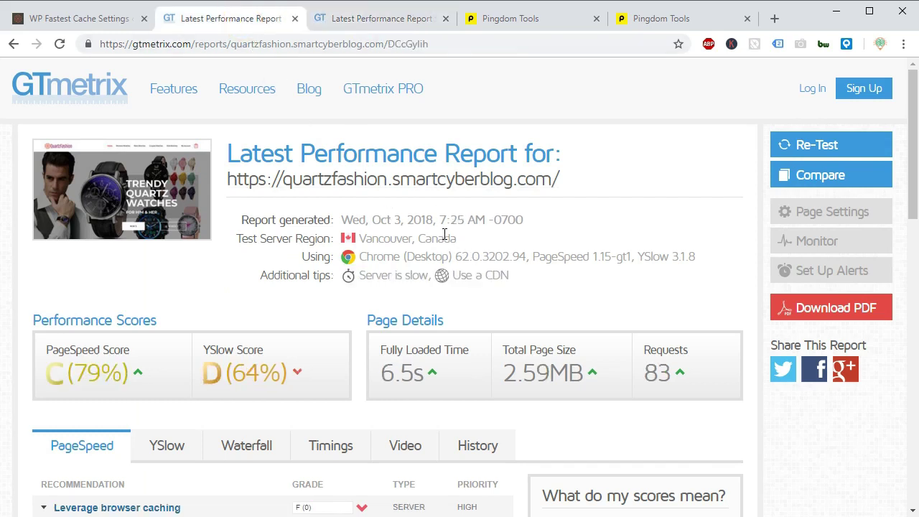
{"action": "left_click_drag", "start_coordinate": [436, 222], "coordinate": [542, 229]}
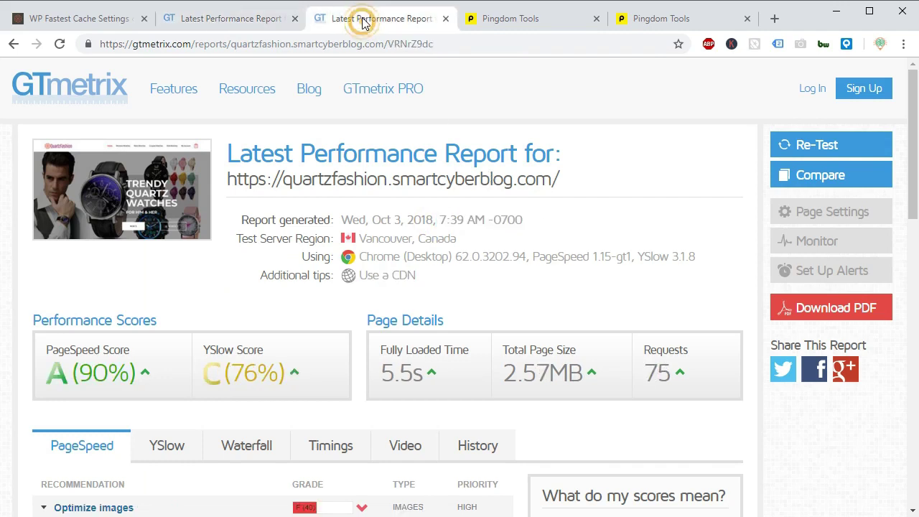
{"action": "left_click_drag", "start_coordinate": [442, 220], "coordinate": [537, 227]}
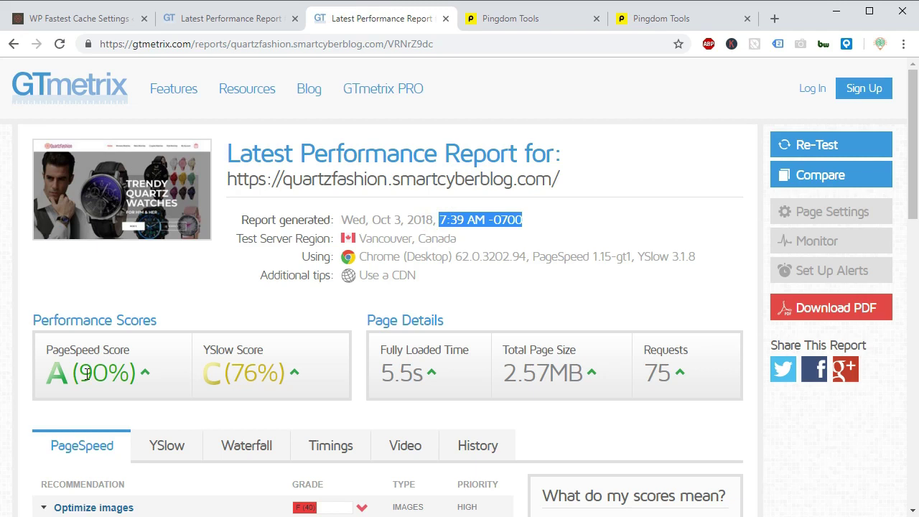
{"action": "mouse_move", "coordinate": [141, 376]}
{"action": "mouse_move", "coordinate": [295, 374]}
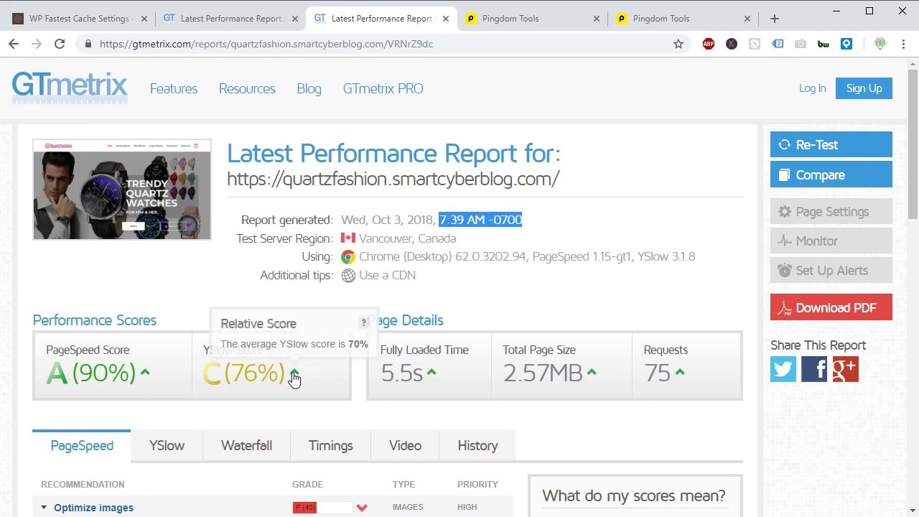
{"action": "left_click", "coordinate": [238, 20]}
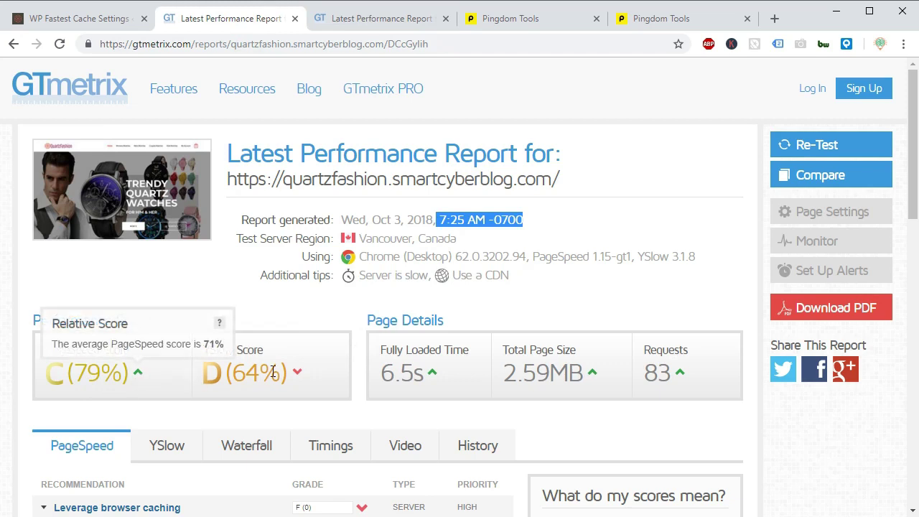
{"action": "mouse_move", "coordinate": [299, 373]}
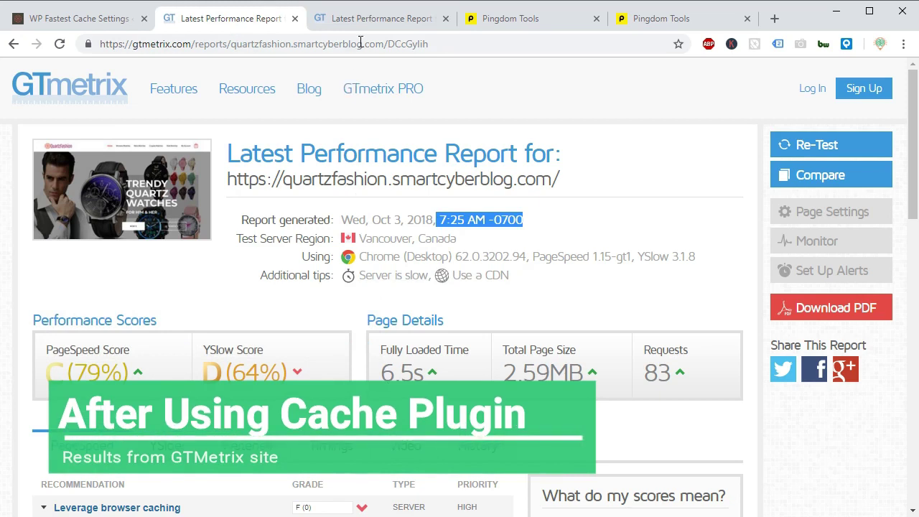
{"action": "left_click", "coordinate": [363, 19]}
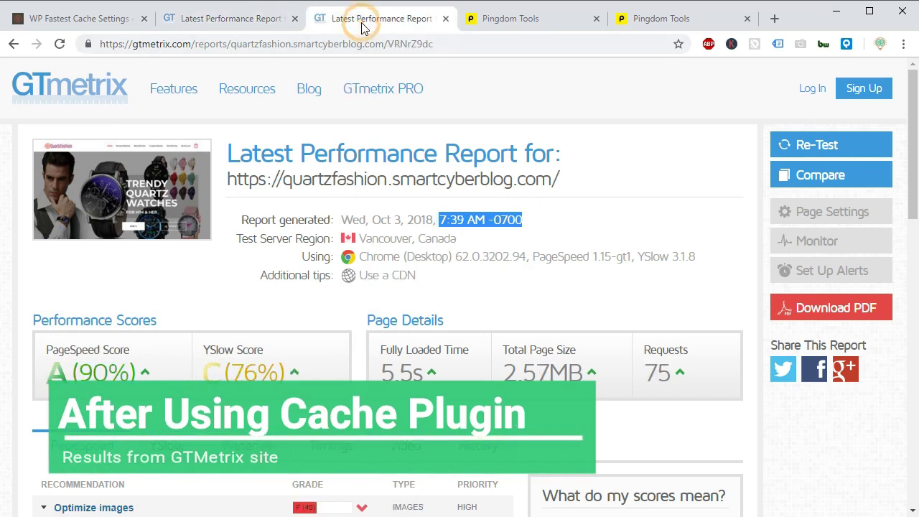
Scroll to the PageSpeed recommendations in the PageSpeed A (90%) report
{"action": "left_click", "coordinate": [254, 23]}
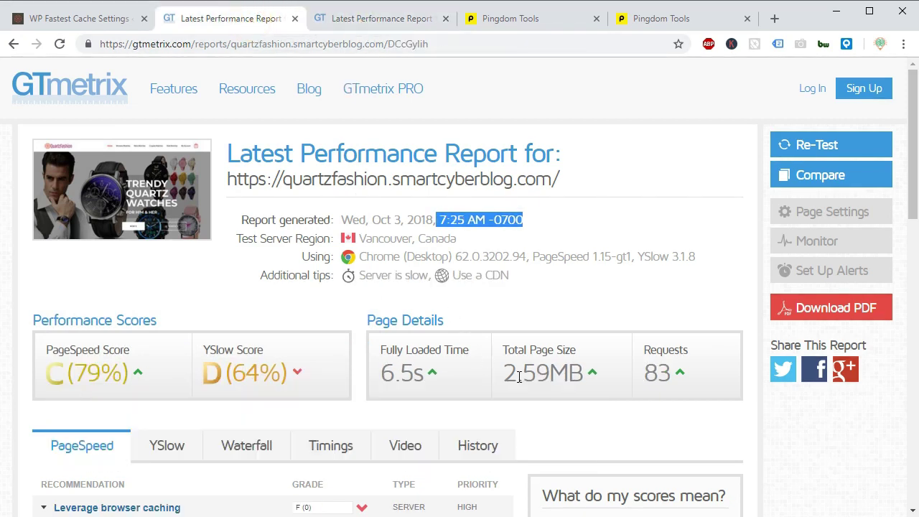
{"action": "left_click", "coordinate": [389, 23]}
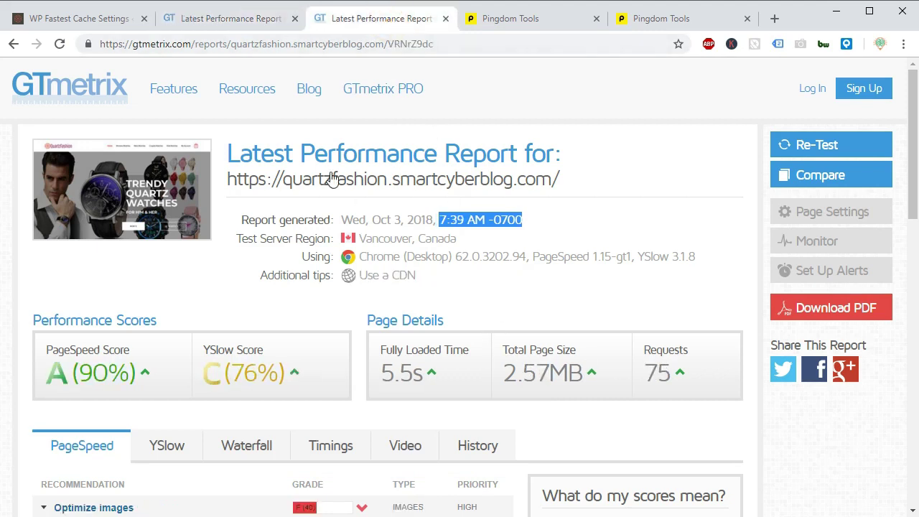
{"action": "left_click", "coordinate": [260, 22]}
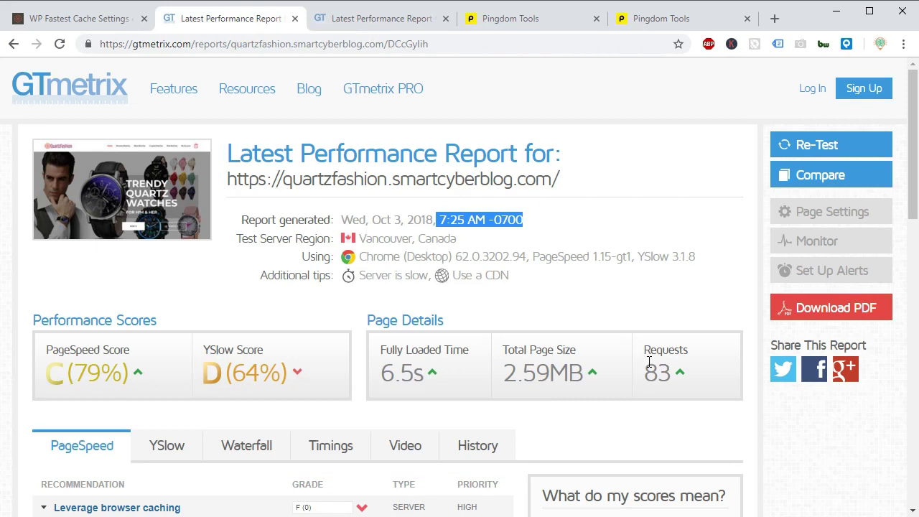
{"action": "left_click_drag", "start_coordinate": [907, 127], "coordinate": [912, 236]}
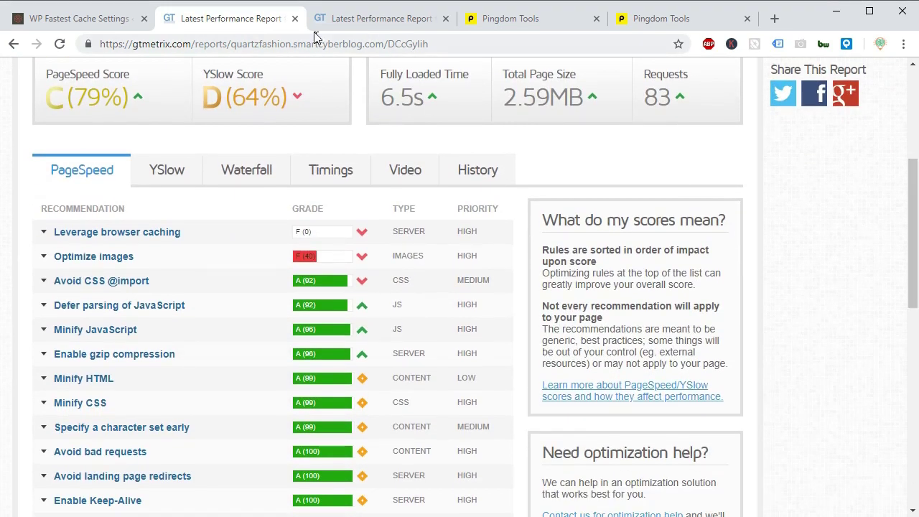
{"action": "left_click", "coordinate": [343, 20]}
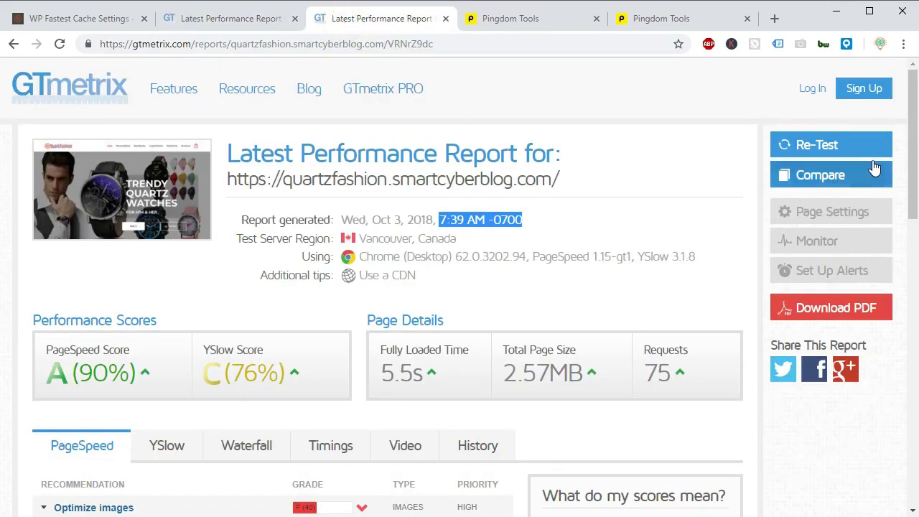
{"action": "left_click_drag", "start_coordinate": [913, 134], "coordinate": [914, 250]}
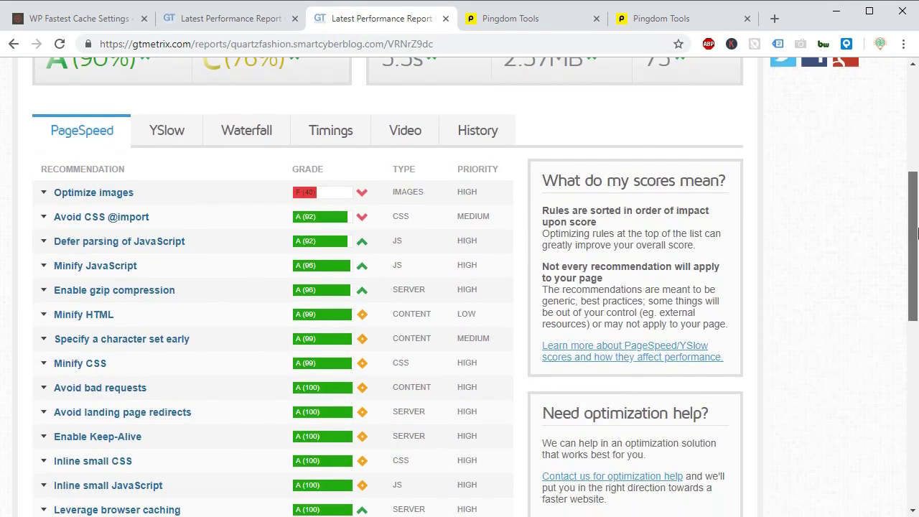
Expand Optimize images, note the 75.0KiB (5% reduction) savings, and inspect the gents-watches image
{"action": "left_click", "coordinate": [149, 193]}
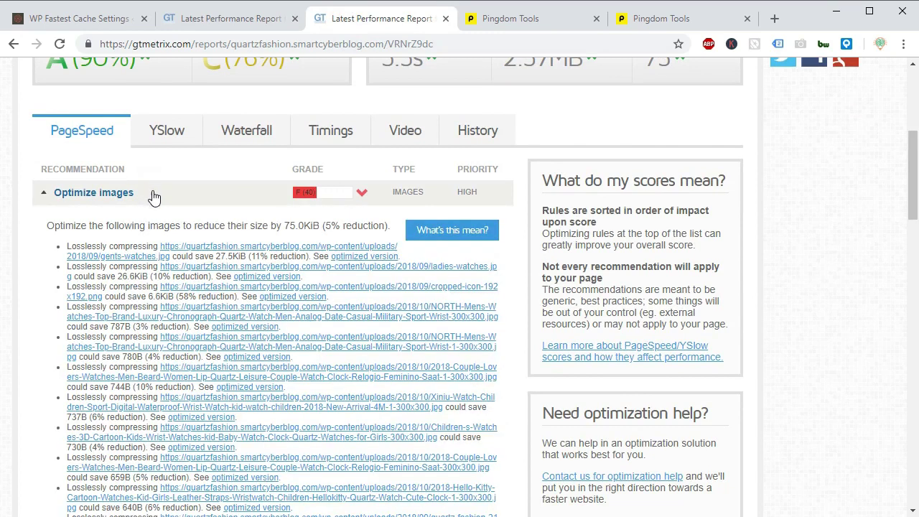
{"action": "left_click_drag", "start_coordinate": [286, 226], "coordinate": [396, 231]}
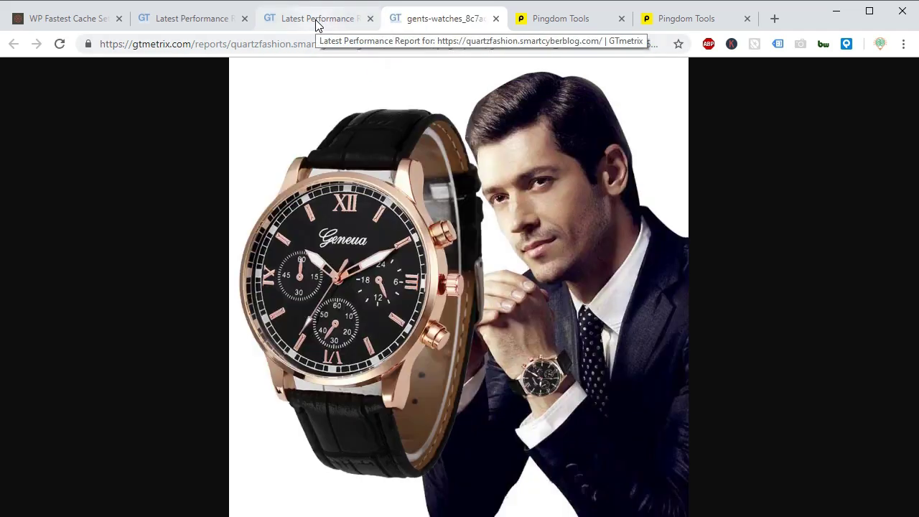
{"action": "left_click", "coordinate": [384, 127]}
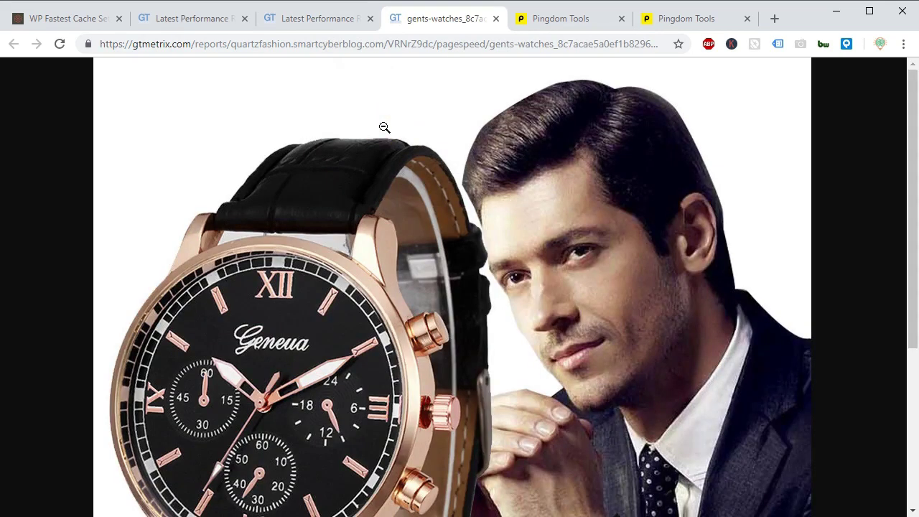
{"action": "left_click", "coordinate": [384, 127]}
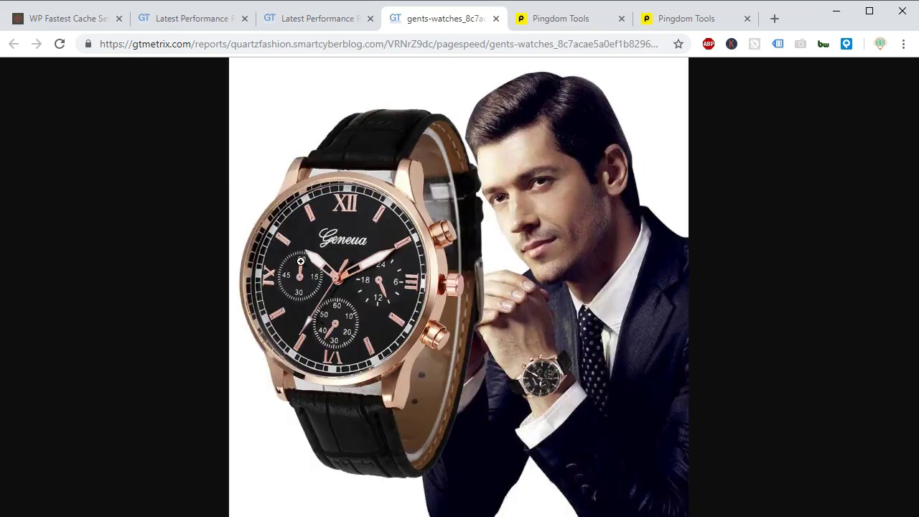
{"action": "left_click", "coordinate": [496, 19]}
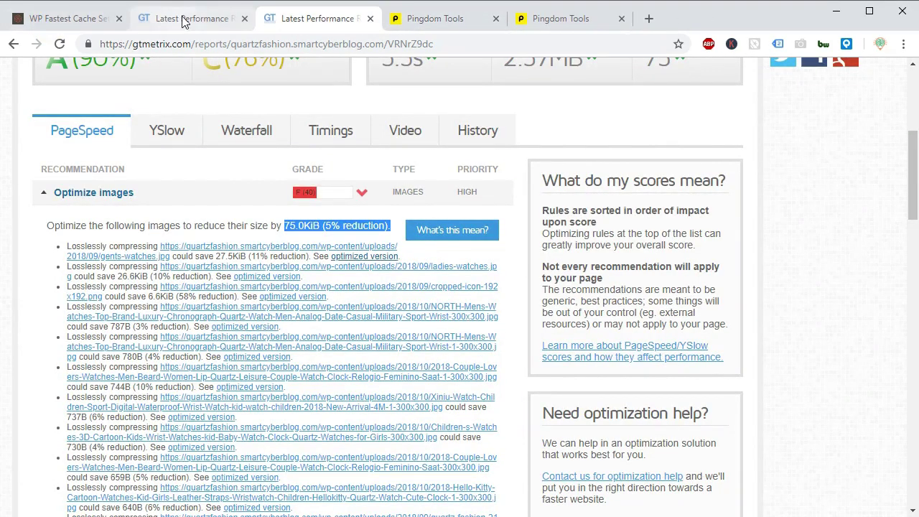
{"action": "left_click", "coordinate": [357, 194]}
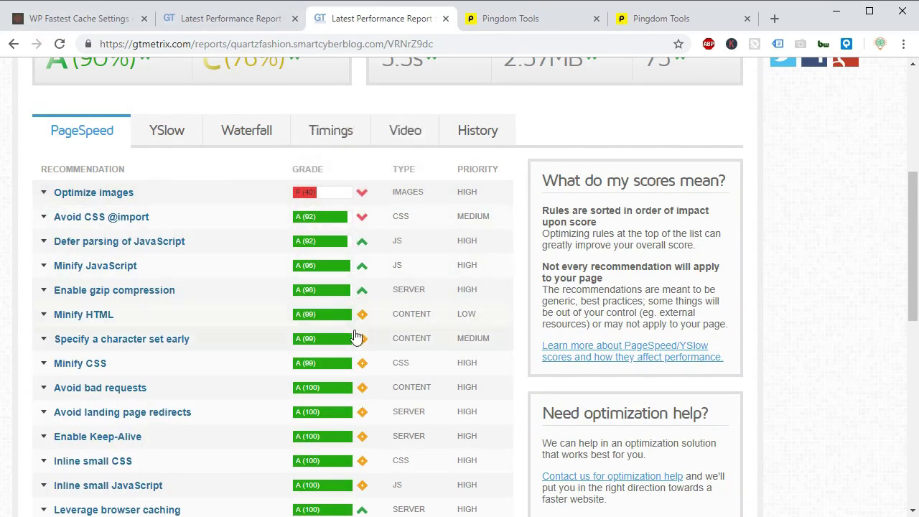
{"action": "left_click", "coordinate": [365, 219]}
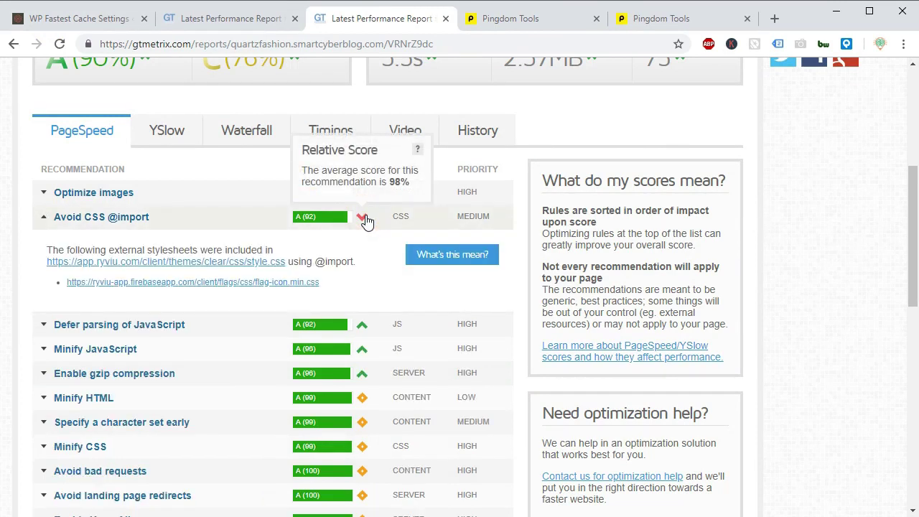
{"action": "left_click", "coordinate": [365, 219]}
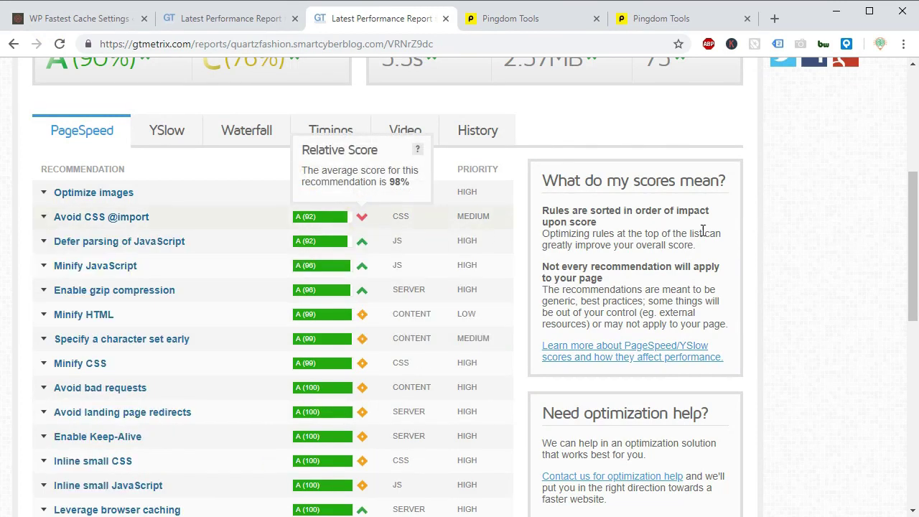
{"action": "mouse_move", "coordinate": [912, 233]}
{"action": "left_mouse_down"}
{"action": "mouse_move", "coordinate": [913, 413]}
{"action": "mouse_move", "coordinate": [907, 238]}
{"action": "left_mouse_up"}
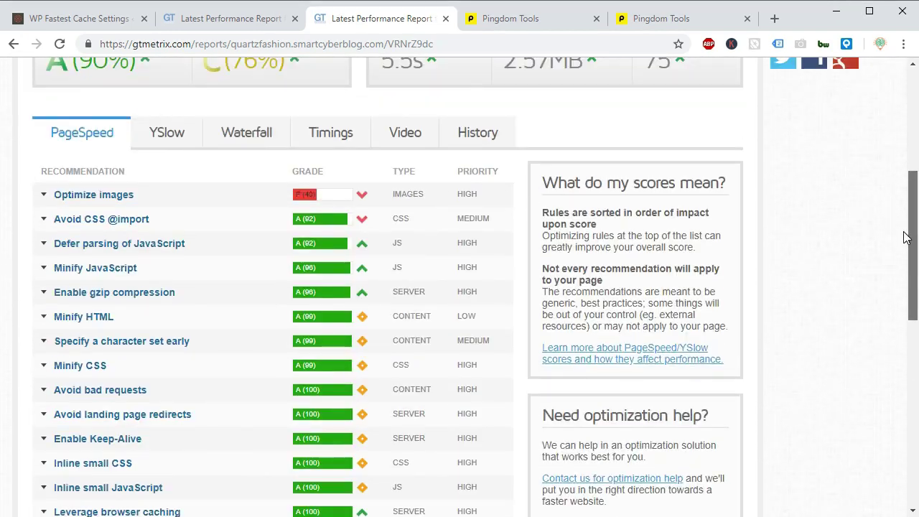
Show YSlow in both reports and check Add Expires headers, 61 static components in the 79% report
{"action": "left_click", "coordinate": [170, 138]}
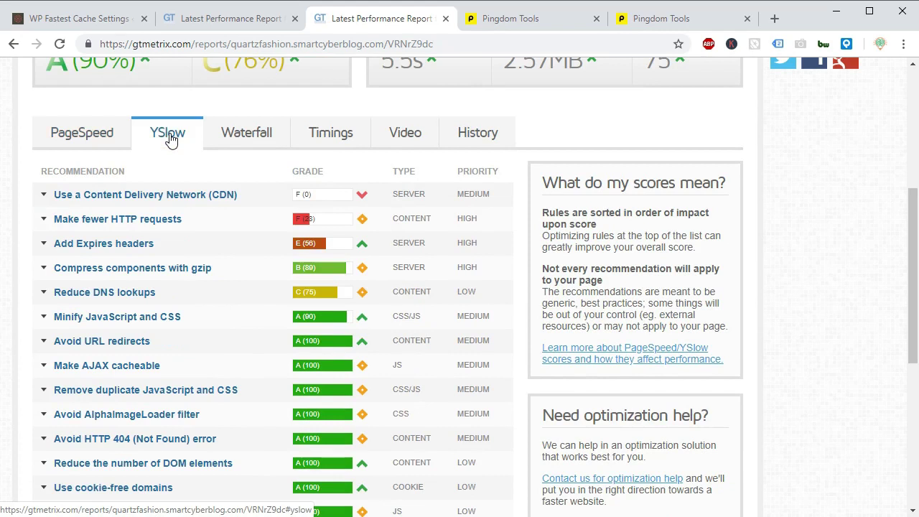
{"action": "left_click", "coordinate": [214, 20]}
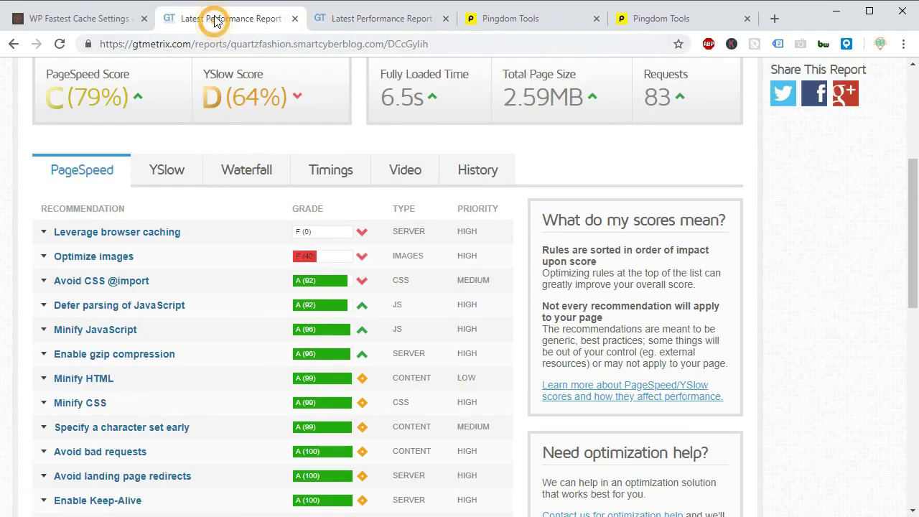
{"action": "left_click", "coordinate": [172, 179]}
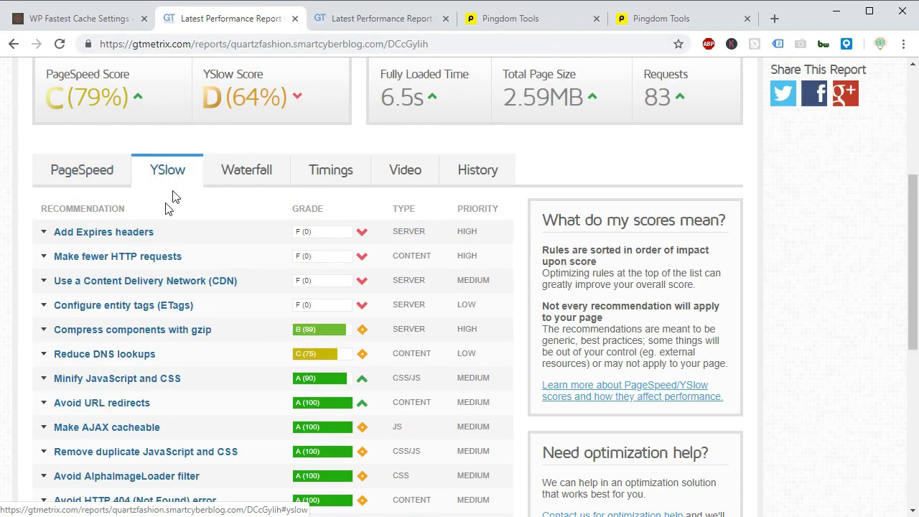
{"action": "left_click", "coordinate": [339, 21]}
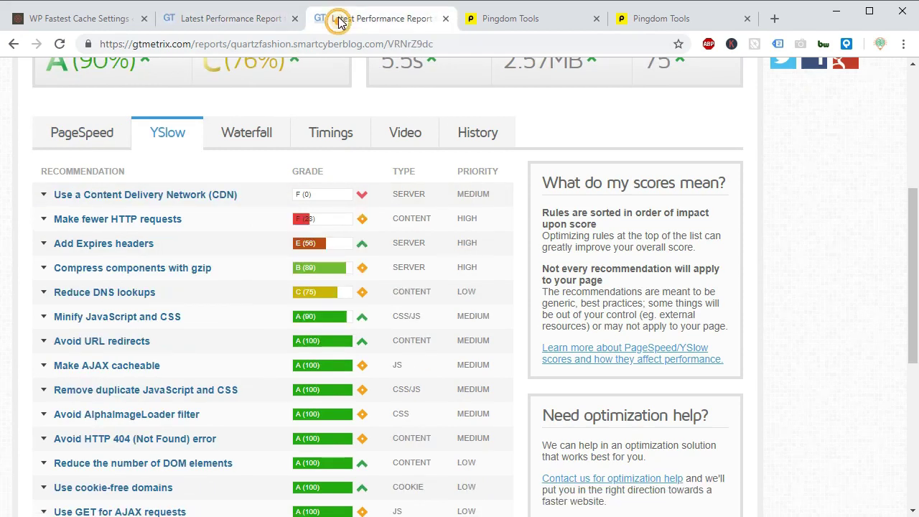
{"action": "left_click", "coordinate": [107, 246]}
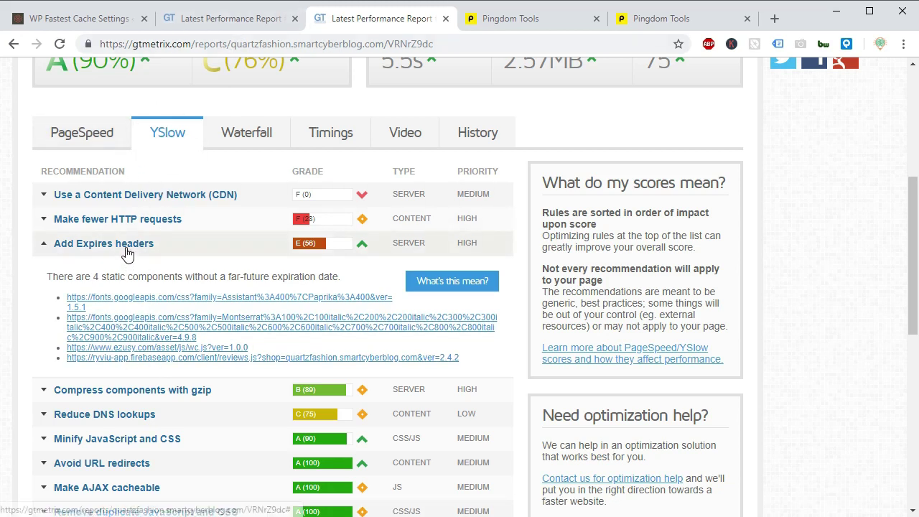
{"action": "left_click", "coordinate": [215, 18]}
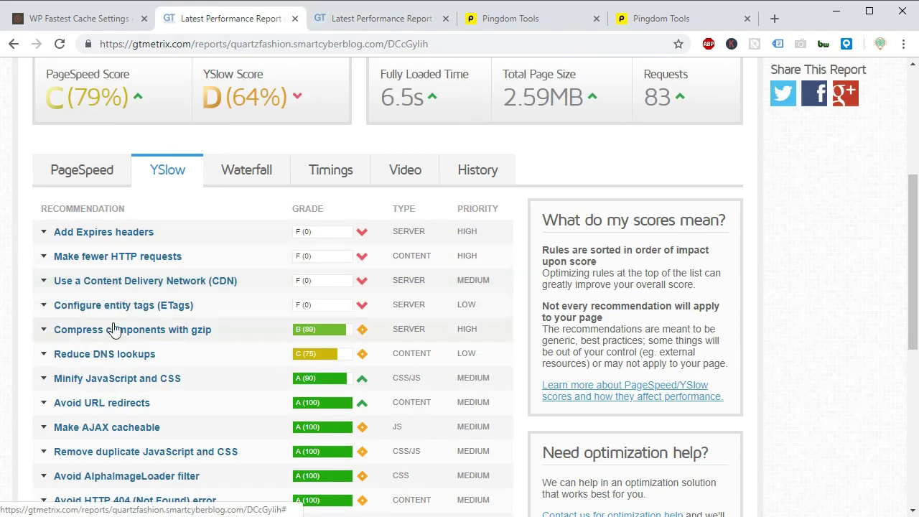
{"action": "left_click", "coordinate": [133, 231]}
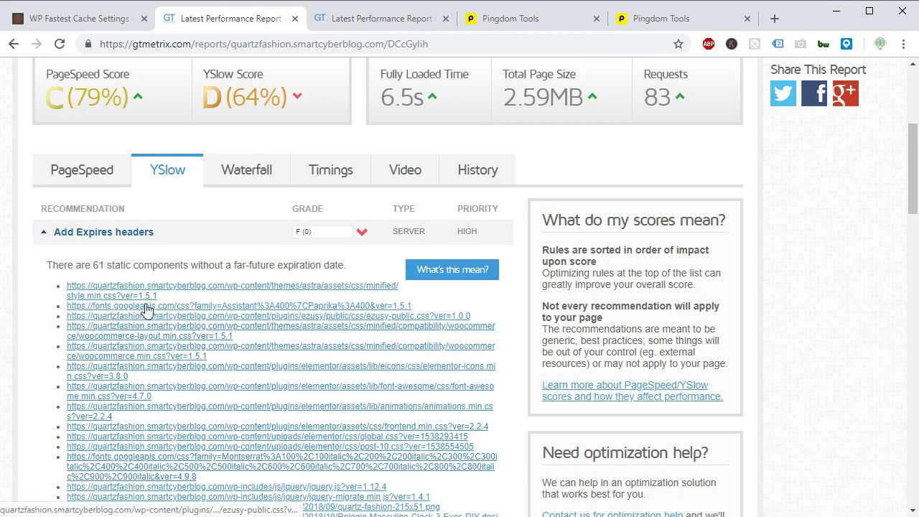
{"action": "left_click", "coordinate": [134, 234]}
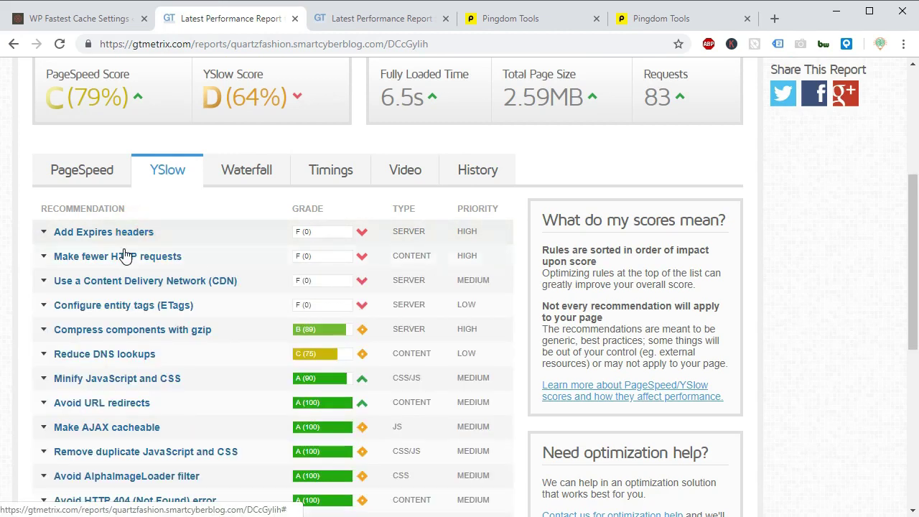
Compare Make fewer HTTP requests: 18 scripts and 13 stylesheets versus 16 and 7
{"action": "left_click", "coordinate": [124, 256]}
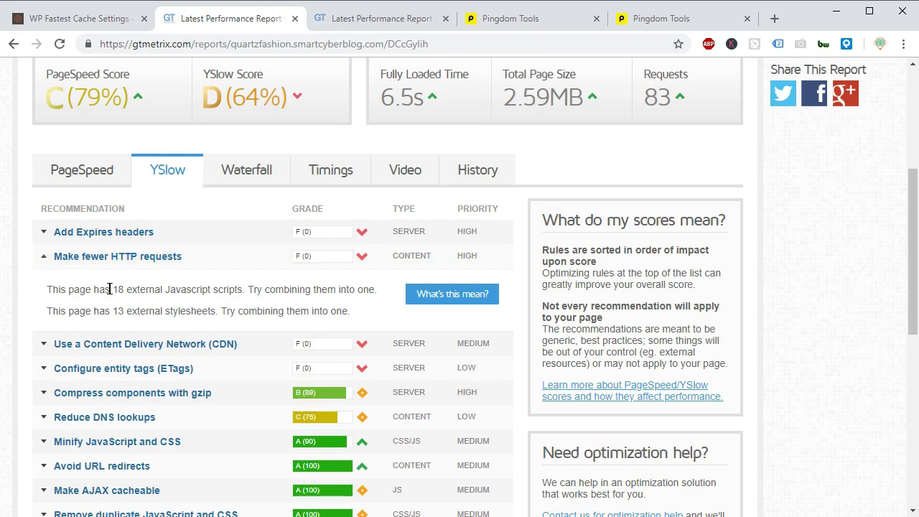
{"action": "left_click_drag", "start_coordinate": [123, 288], "coordinate": [245, 292]}
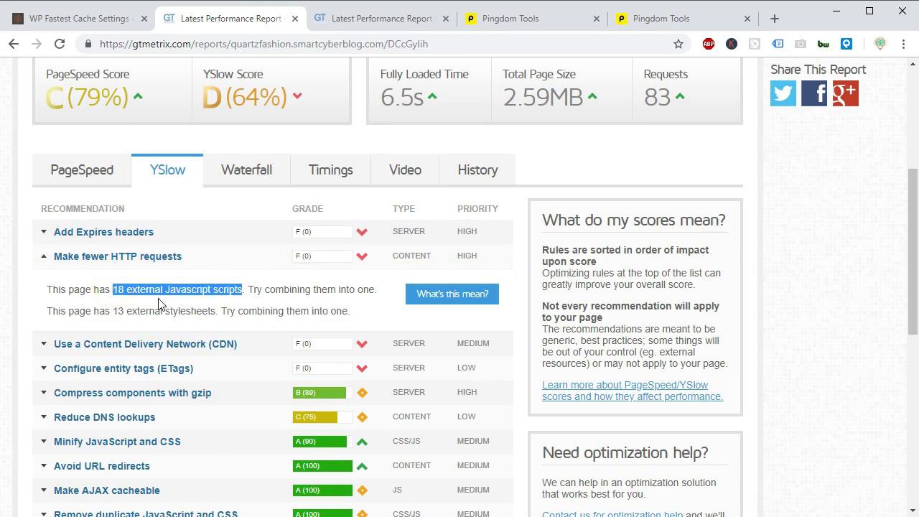
{"action": "left_click_drag", "start_coordinate": [112, 311], "coordinate": [222, 323]}
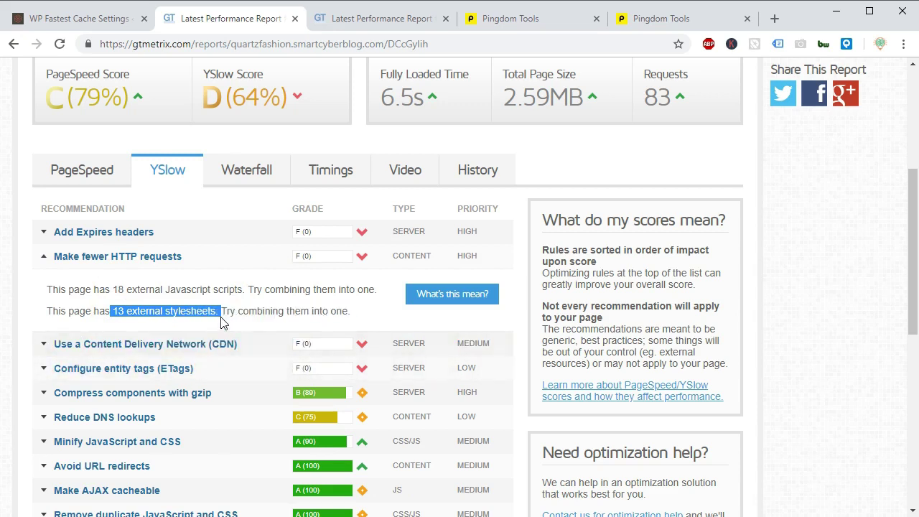
{"action": "left_click", "coordinate": [337, 21]}
{"action": "left_click", "coordinate": [123, 242]}
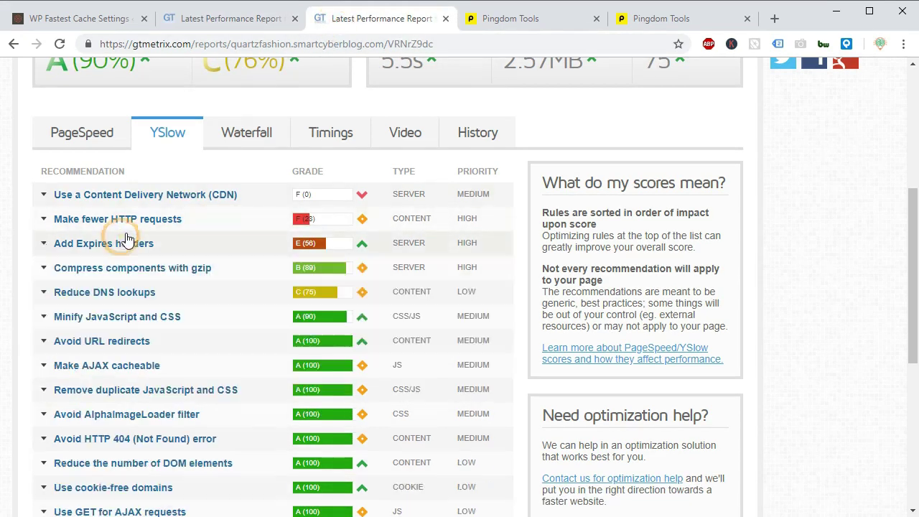
{"action": "left_click", "coordinate": [141, 222]}
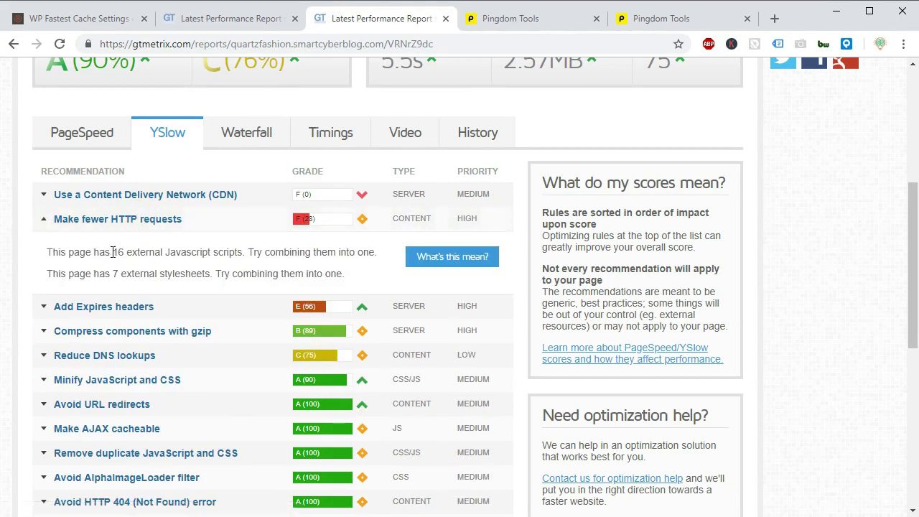
{"action": "left_click_drag", "start_coordinate": [112, 252], "coordinate": [239, 268]}
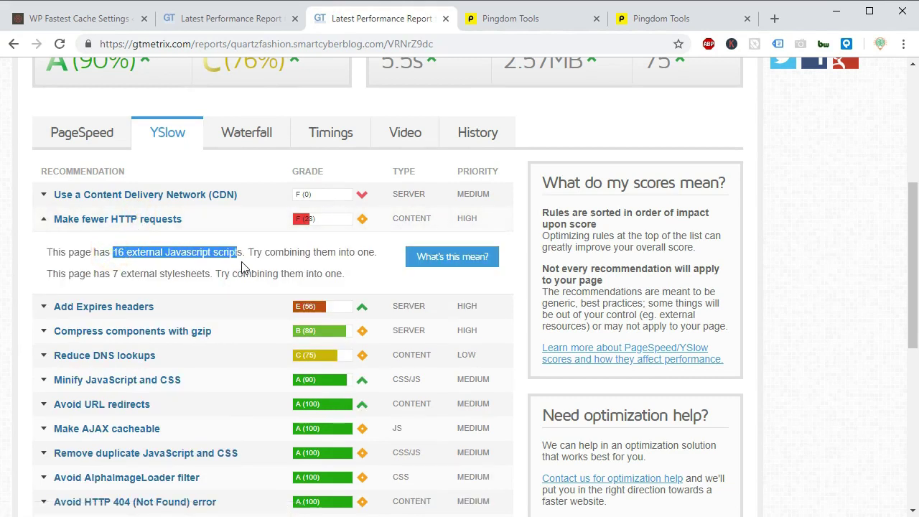
{"action": "left_click_drag", "start_coordinate": [114, 273], "coordinate": [208, 275]}
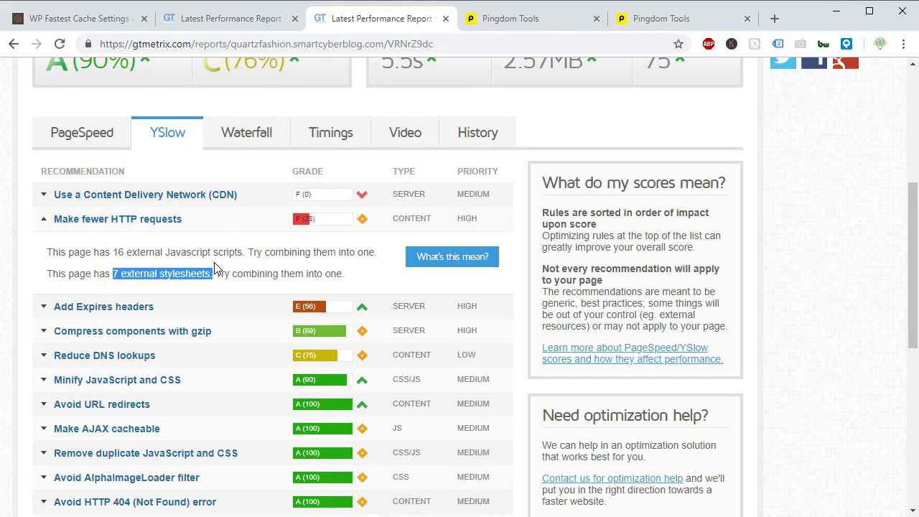
{"action": "left_click", "coordinate": [214, 264]}
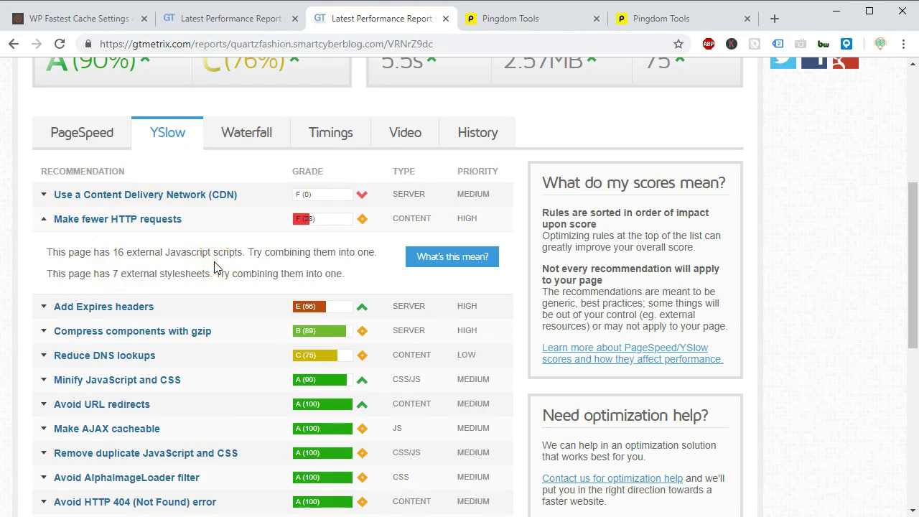